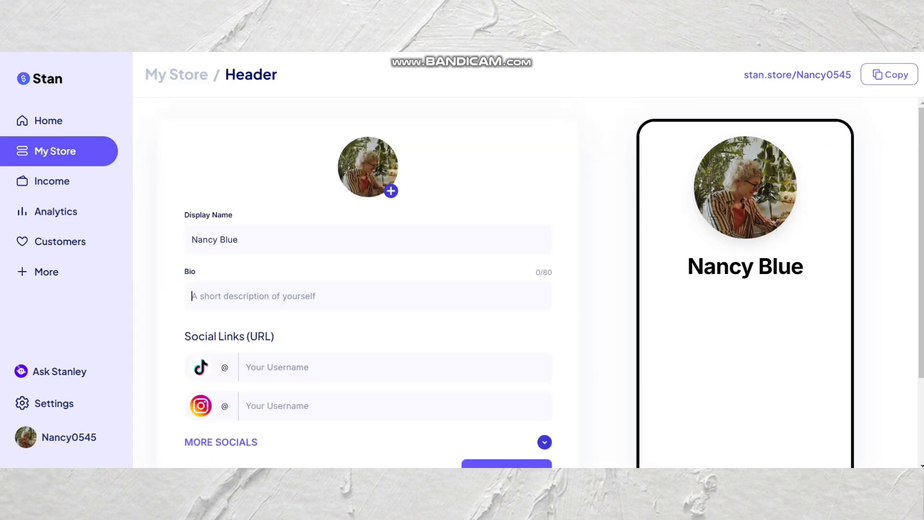
# Step: Write a header bio giving the owner's name followed by "A lover of Fashion", and look through the additional social link fields
pyautogui.press('capslock')
pyautogui.write("I'm Nancy Blue - A love")
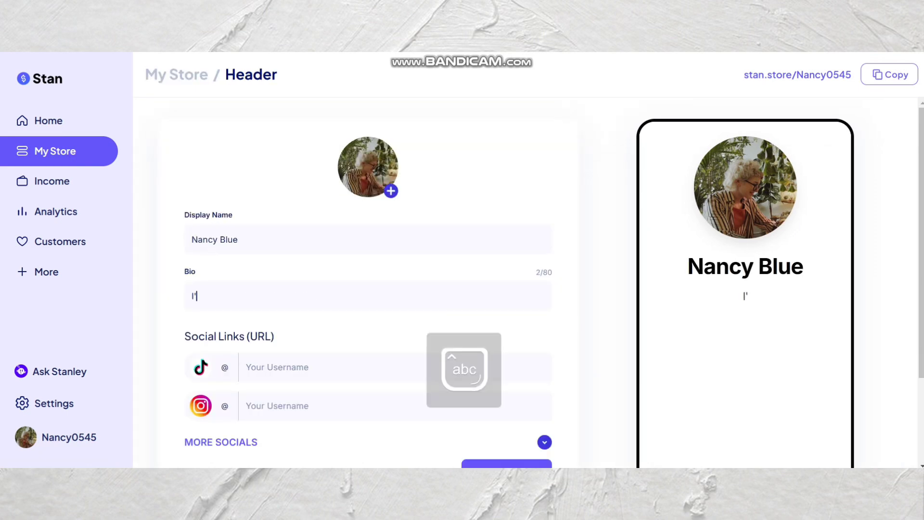
pyautogui.press('capslock')
pyautogui.write('r of Fashion')
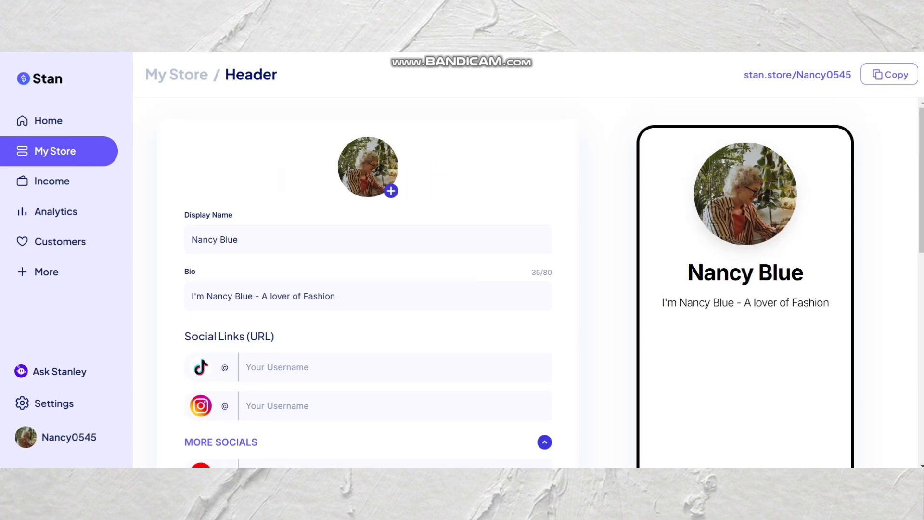
pyautogui.scroll(-7, 368, 289)
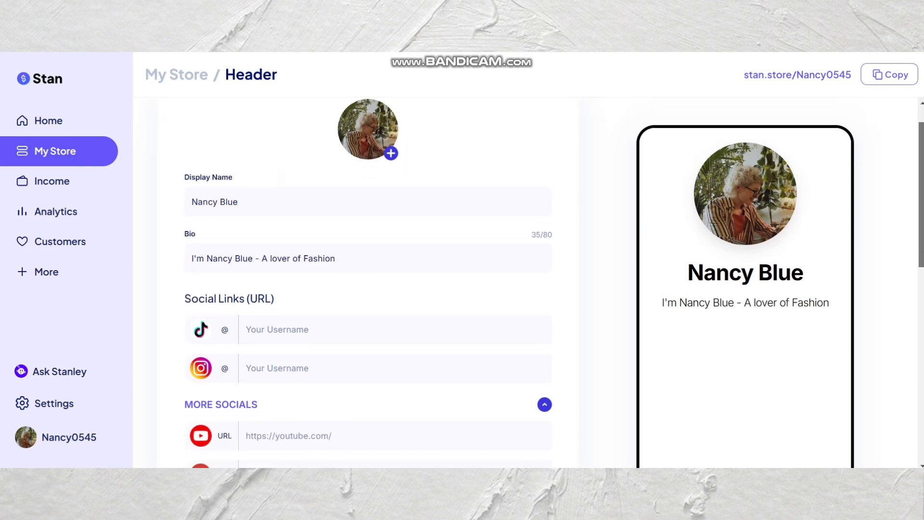
pyautogui.scroll(-4, 368, 289)
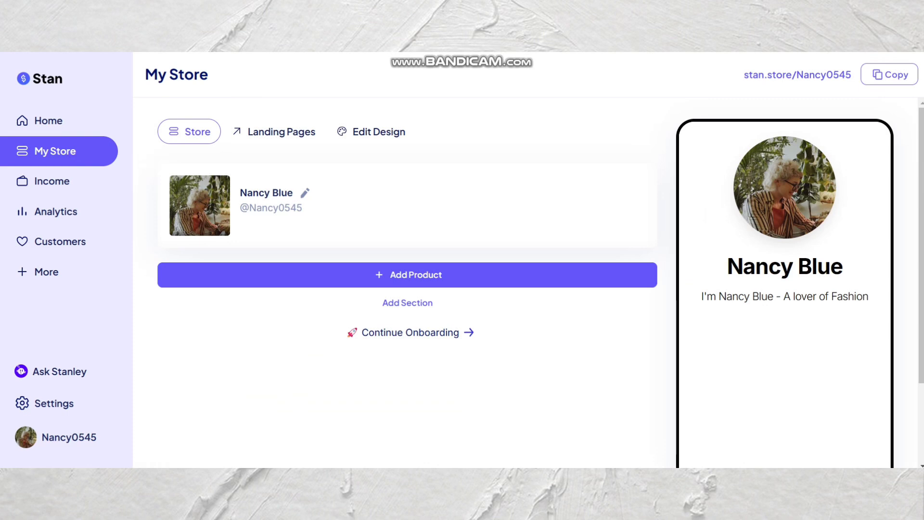
# Step: Open the store's design settings and preview the Nightview and Spotlight themes
pyautogui.click(371, 132)
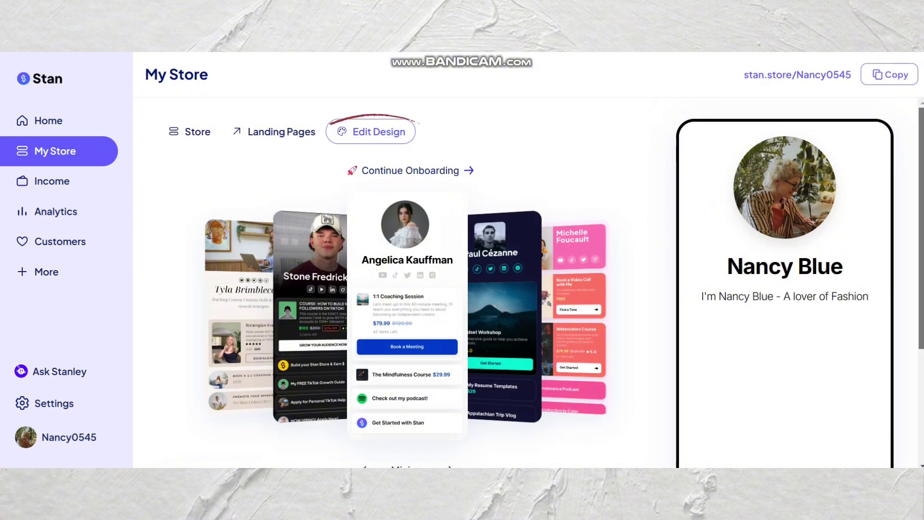
pyautogui.scroll(-1, 530, 289)
pyautogui.scroll(-1, 529, 289)
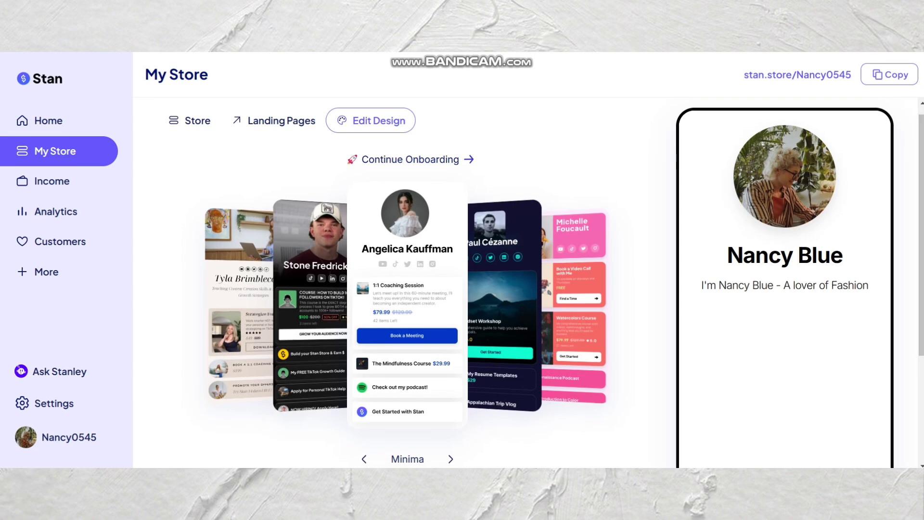
pyautogui.click(450, 459)
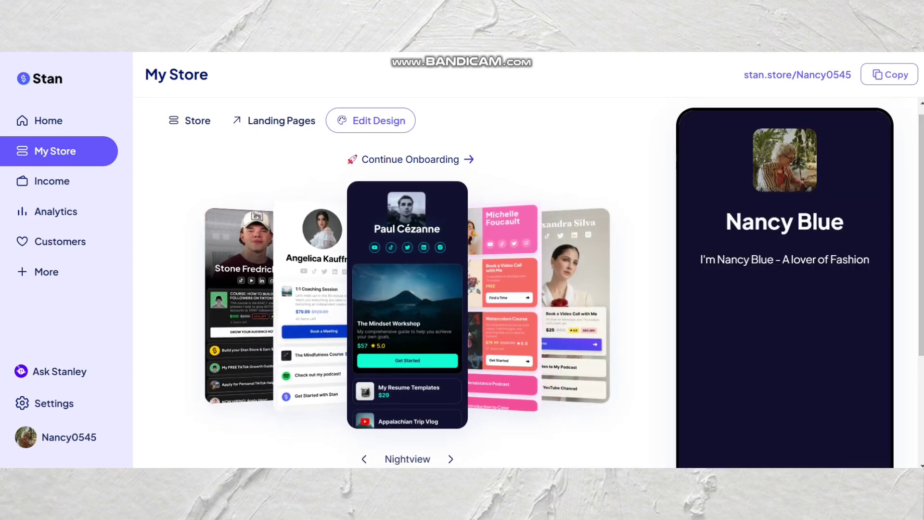
pyautogui.click(450, 459)
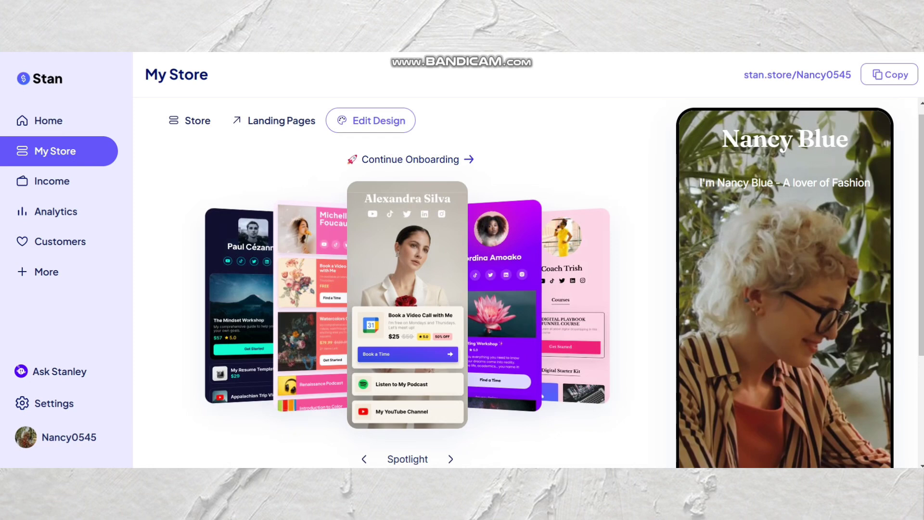
# Step: Examine the Spotlight theme's colour and font choices
pyautogui.scroll(-1, 547, 282)
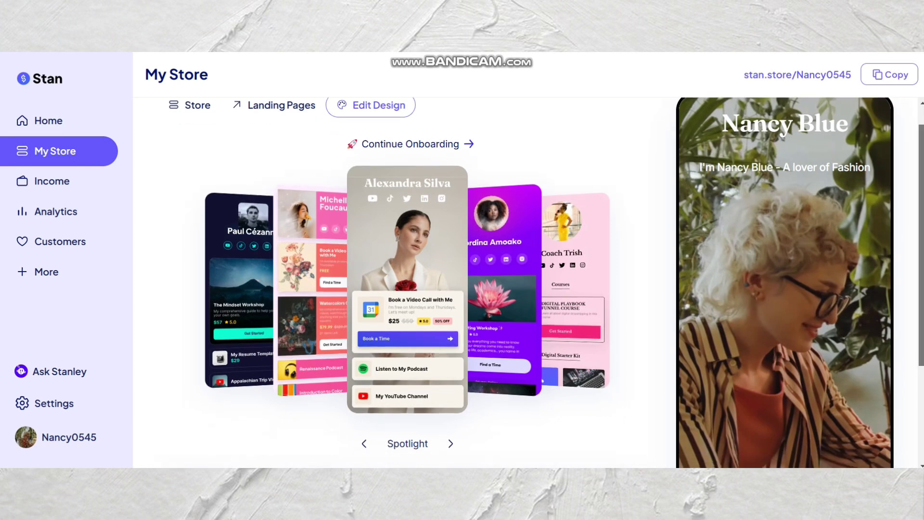
pyautogui.scroll(-3, 544, 282)
pyautogui.click(187, 378)
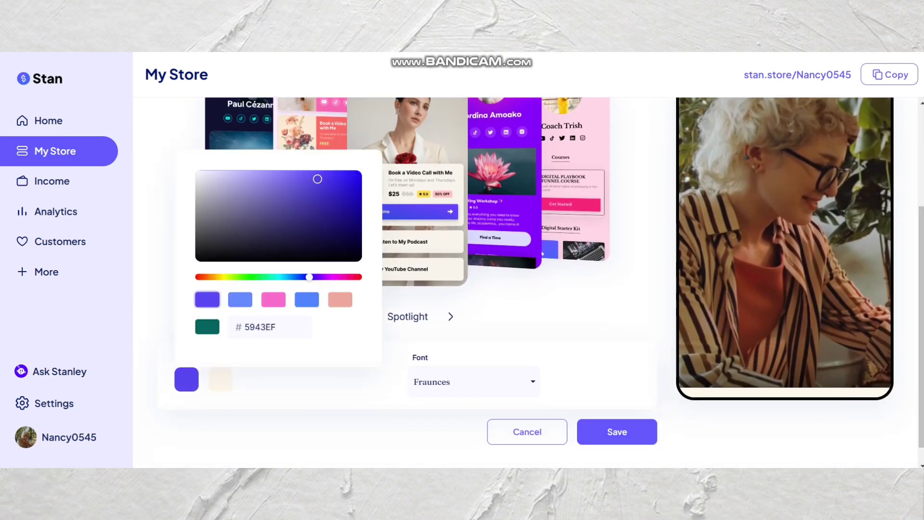
pyautogui.click(473, 382)
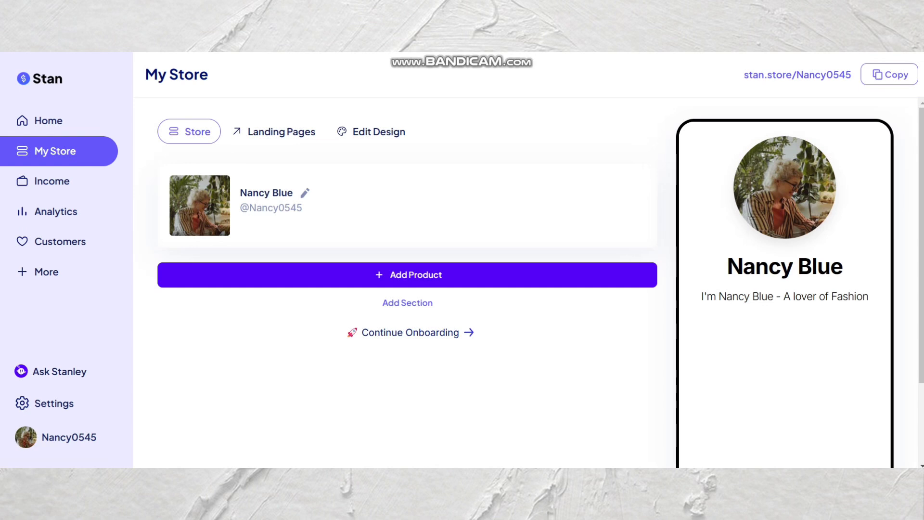
# Step: Add a Collect Emails / Applications product and set its title to "Add your title here"
pyautogui.click(407, 275)
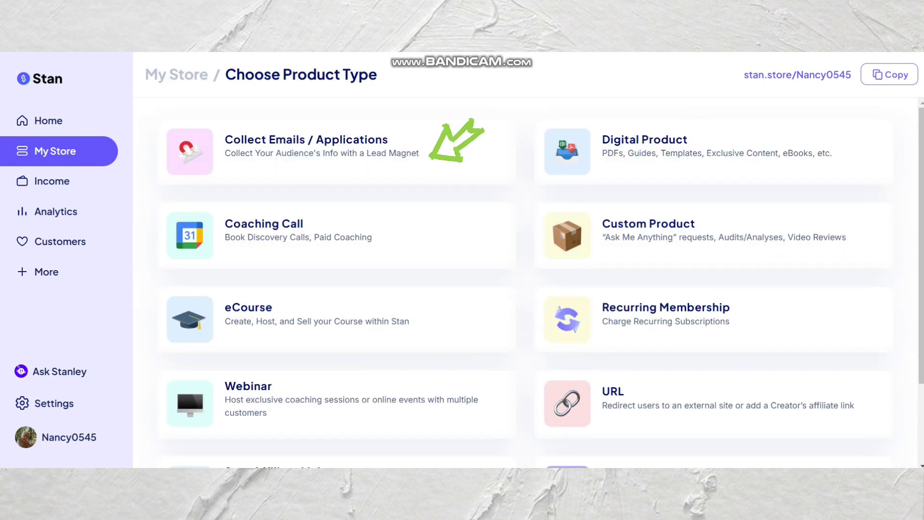
pyautogui.click(432, 158)
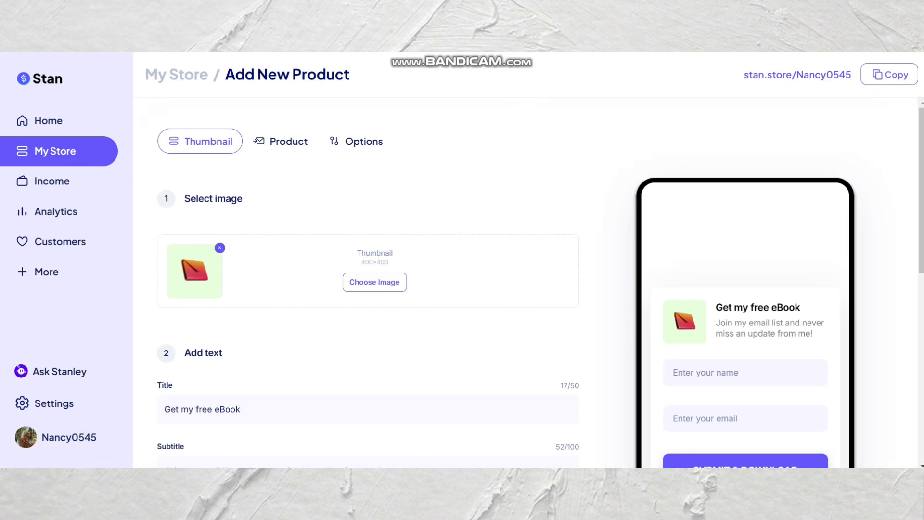
pyautogui.hotkey('ctrl', 'a')
pyautogui.write('Add your')
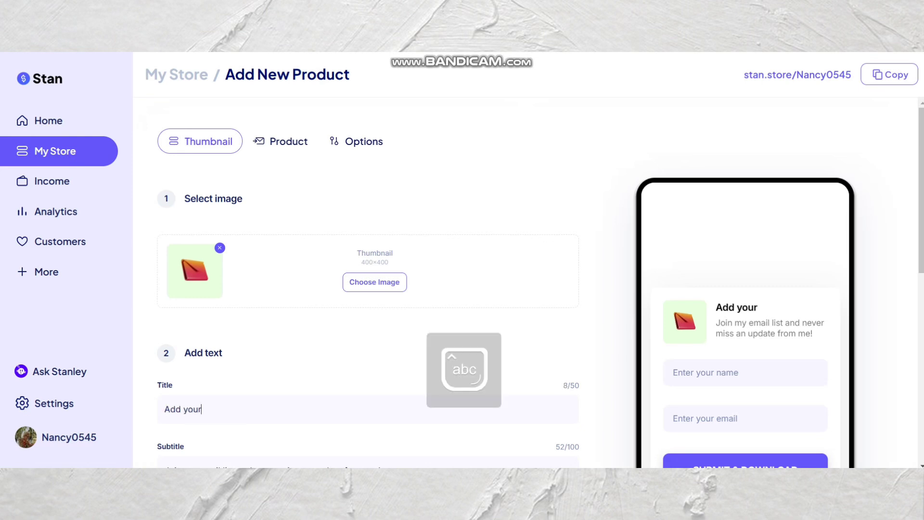
pyautogui.write(' title here')
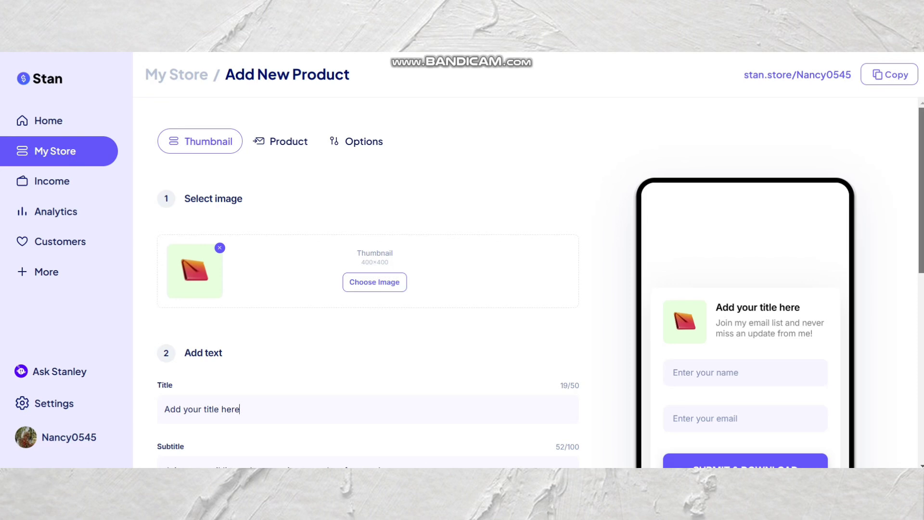
# Step: Set the lead magnet's button text to "Download Freebie" and review the customer info fields it collects
pyautogui.scroll(-2, 540, 288)
pyautogui.moveTo(920, 234); pyautogui.dragTo(921, 248)
pyautogui.tripleClick(211, 401)
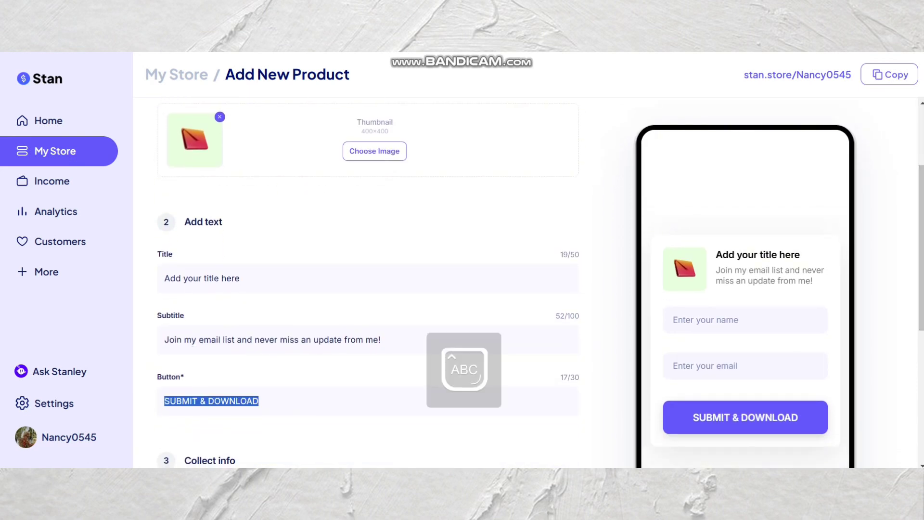
pyautogui.write('Download Freebie')
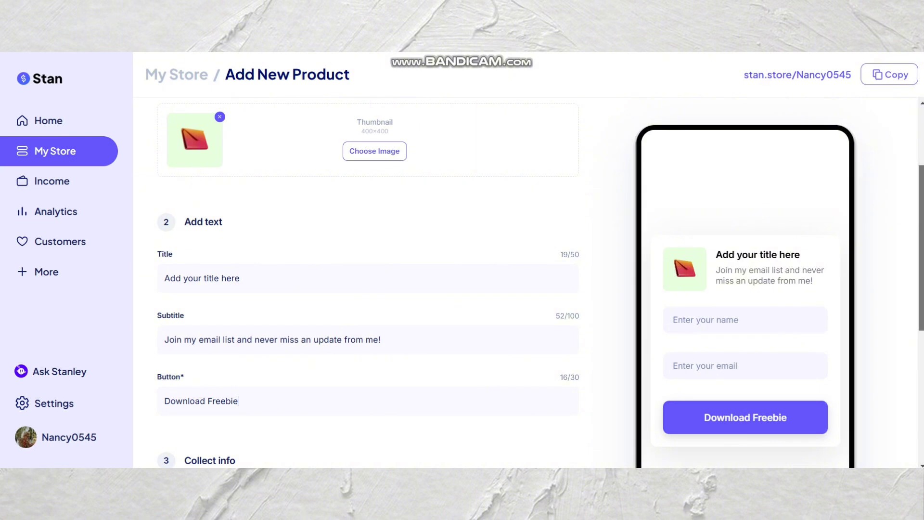
pyautogui.scroll(-1, 369, 284)
pyautogui.scroll(-3, 368, 284)
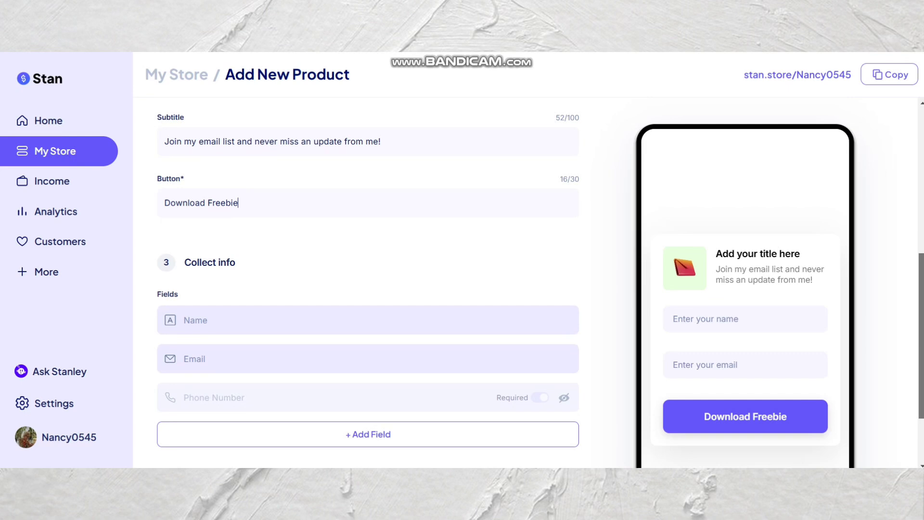
pyautogui.scroll(-1, 368, 283)
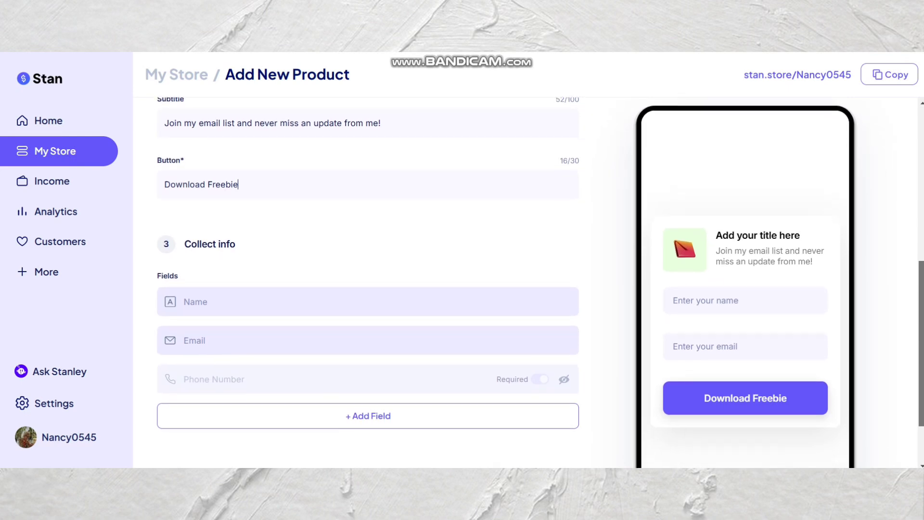
pyautogui.scroll(1, 368, 284)
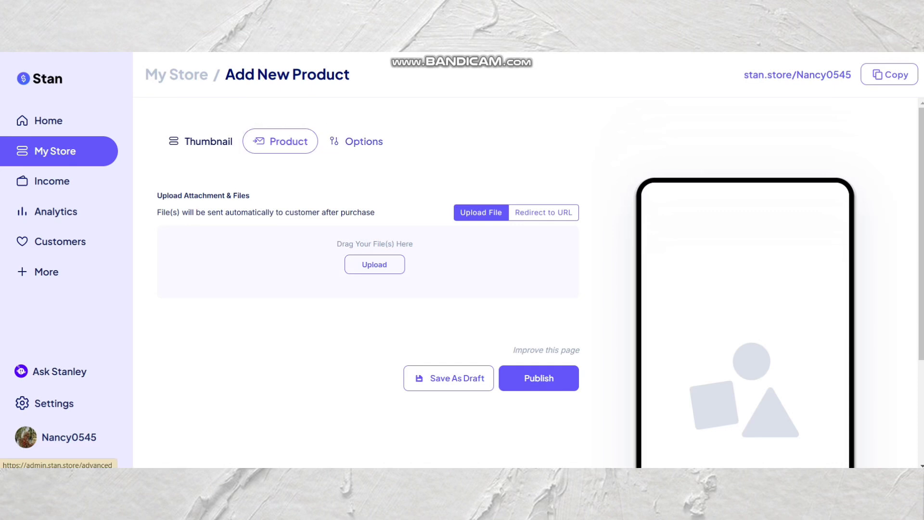
# Step: Examine the lead magnet's options for email flows, the confirmation email and integrations
pyautogui.click(357, 141)
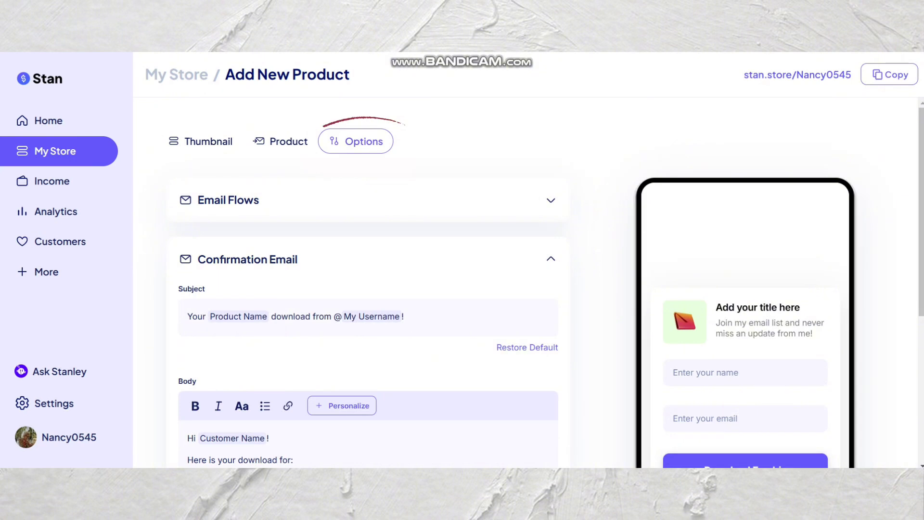
pyautogui.scroll(-3, 366, 289)
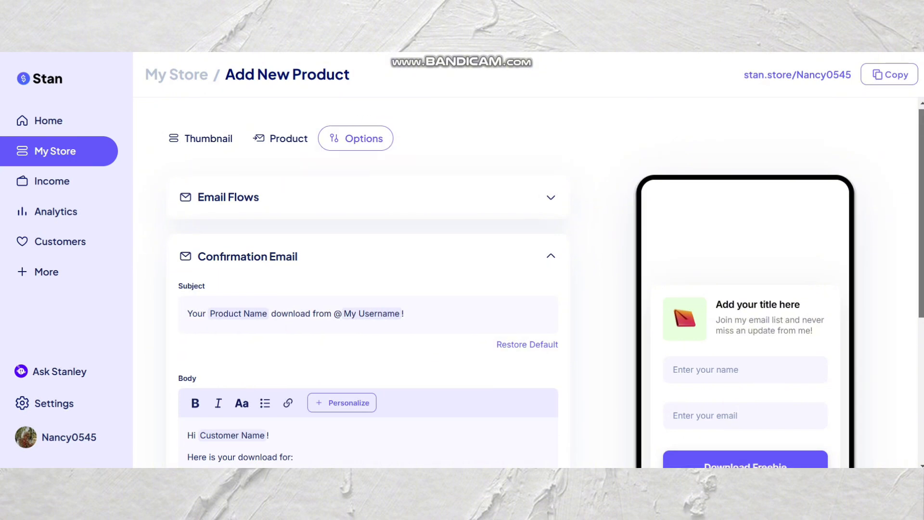
pyautogui.scroll(-2, 368, 289)
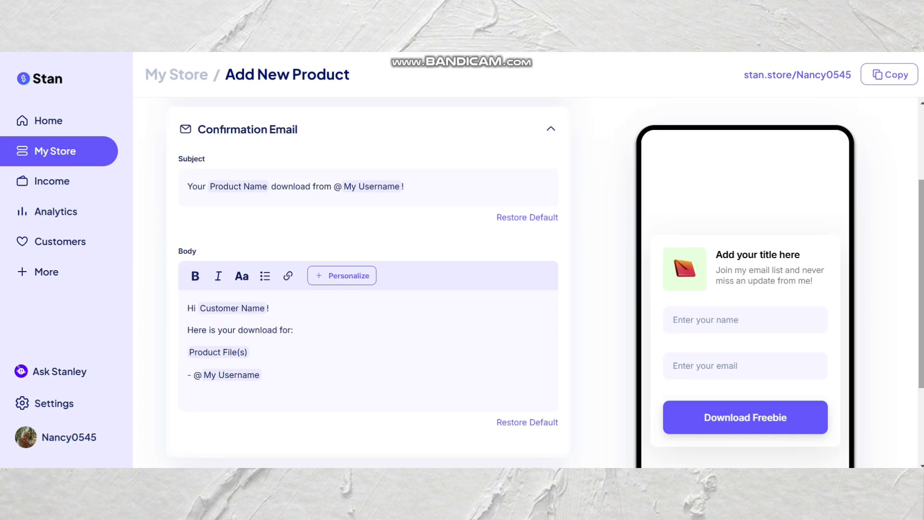
pyautogui.scroll(3, 368, 289)
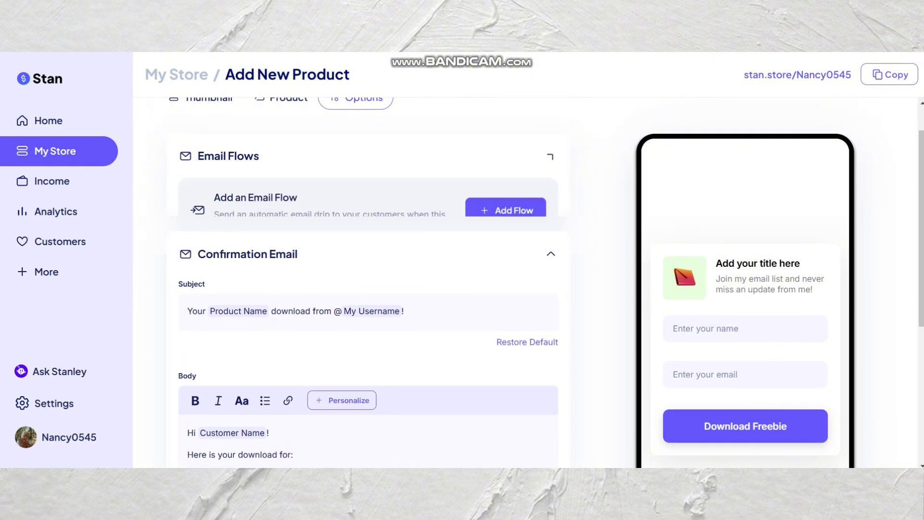
pyautogui.scroll(-5, 368, 284)
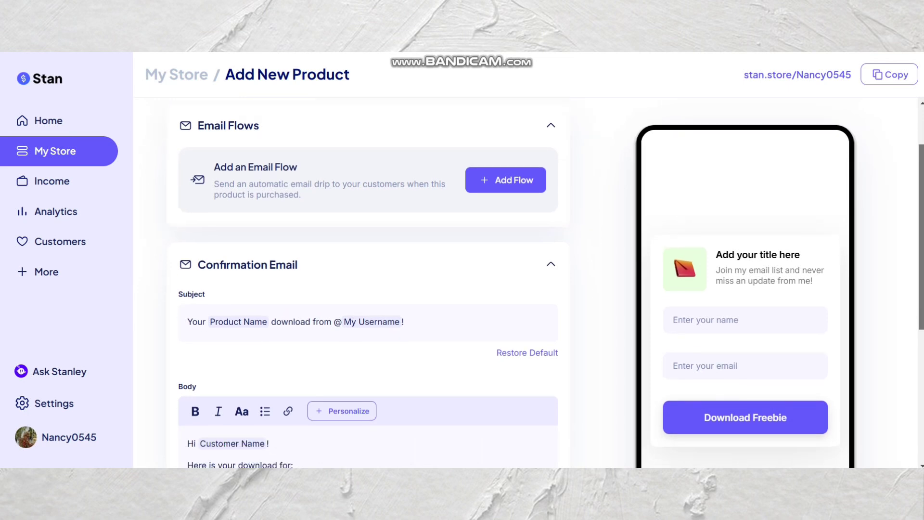
pyautogui.scroll(-2, 368, 284)
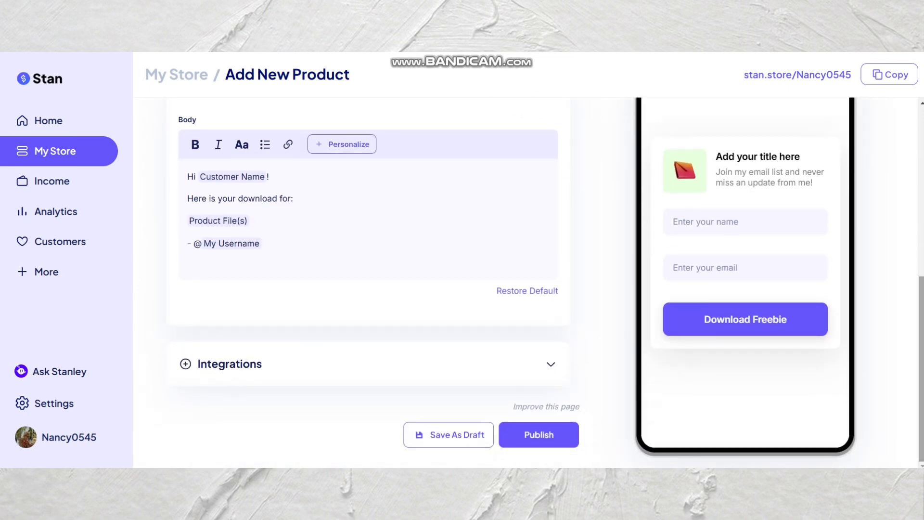
pyautogui.click(550, 364)
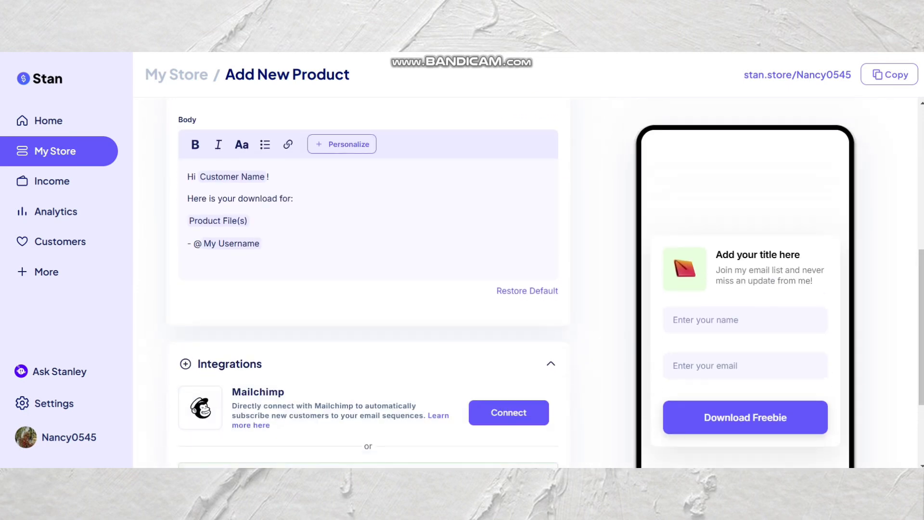
pyautogui.scroll(-3, 368, 284)
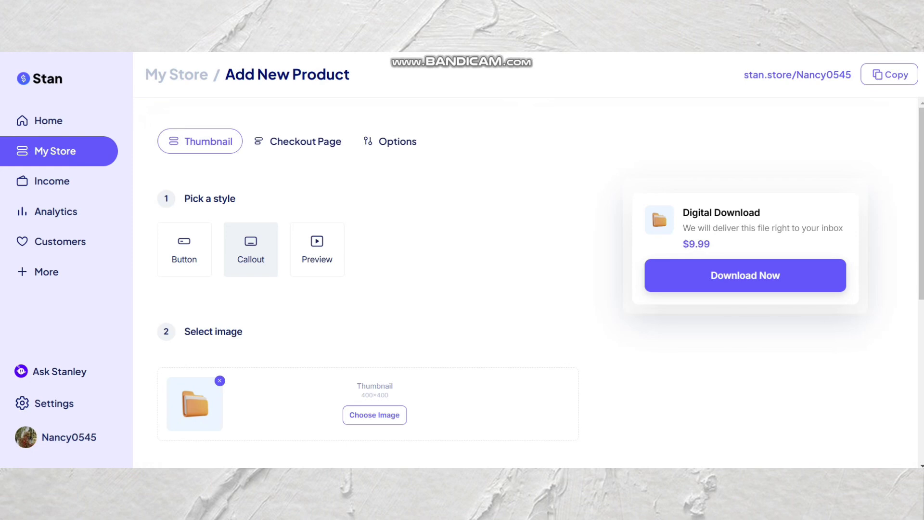
# Step: Choose the orange lichen photo from the image library as the digital product's thumbnail
pyautogui.click(374, 414)
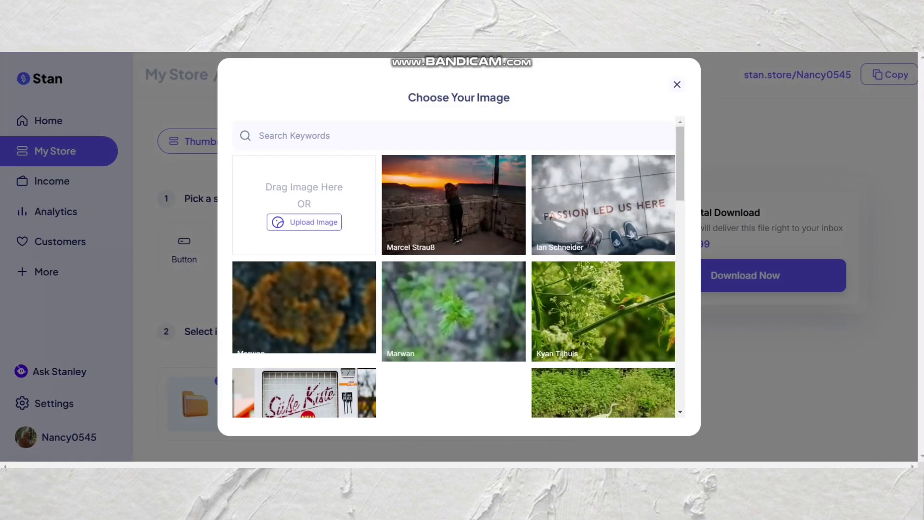
pyautogui.click(304, 311)
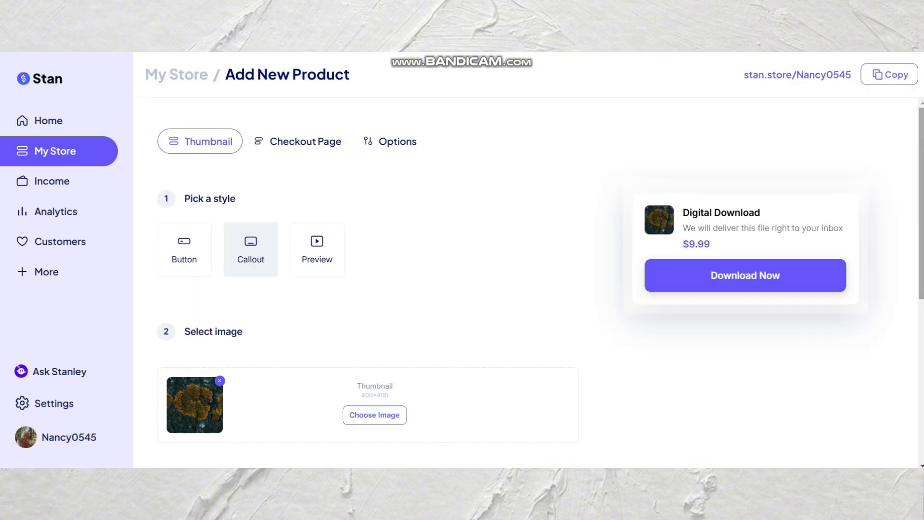
# Step: Change the digital product's button text to "Buy Now"
pyautogui.scroll(-2, 368, 269)
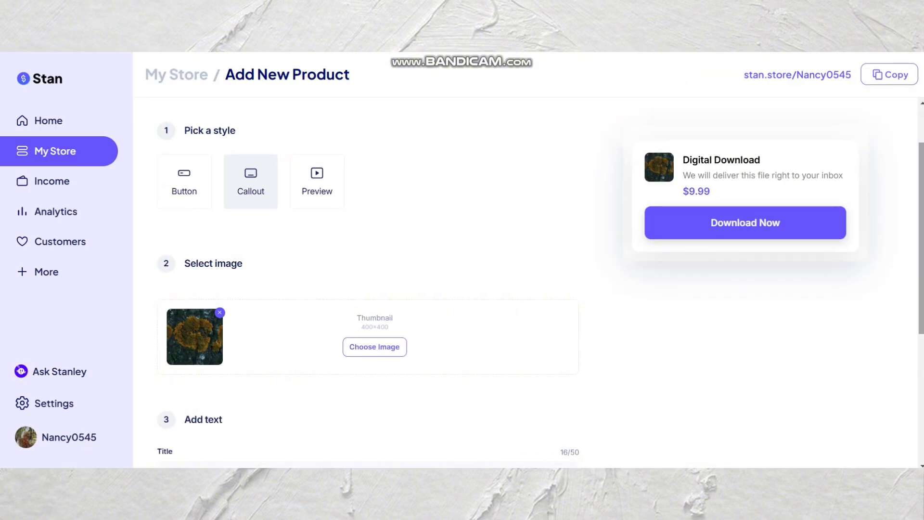
pyautogui.scroll(-2, 368, 270)
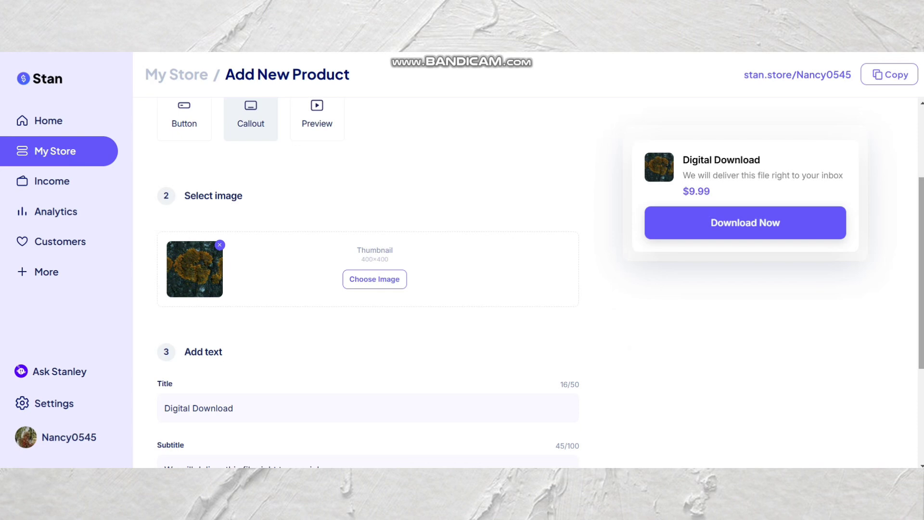
pyautogui.scroll(-1, 368, 269)
pyautogui.scroll(-3, 368, 269)
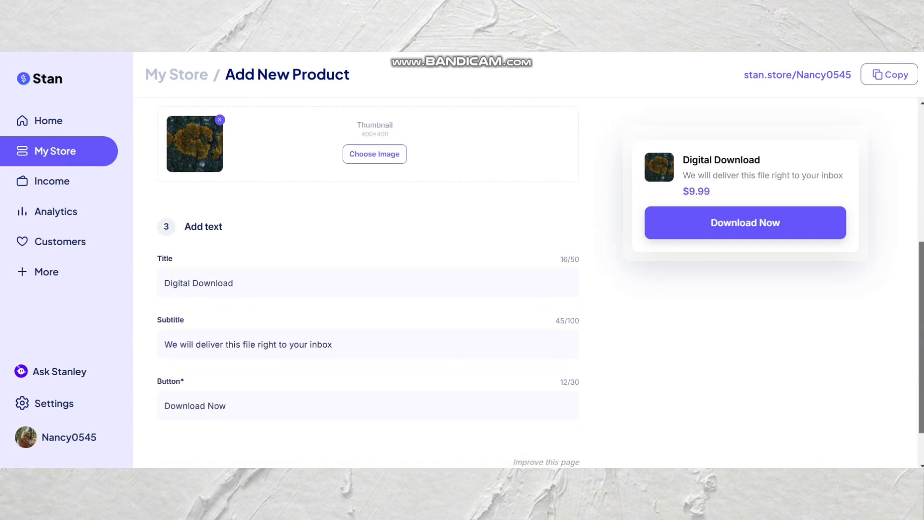
pyautogui.scroll(-1, 368, 270)
pyautogui.tripleClick(195, 362)
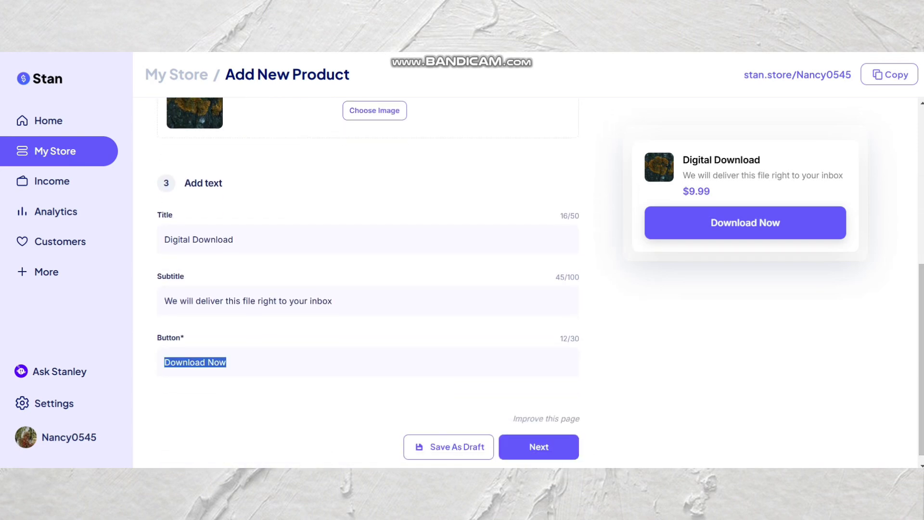
pyautogui.press('capslock')
pyautogui.write('B')
pyautogui.press('capslock')
pyautogui.write('uy N')
pyautogui.press('capslock')
pyautogui.write('ow')
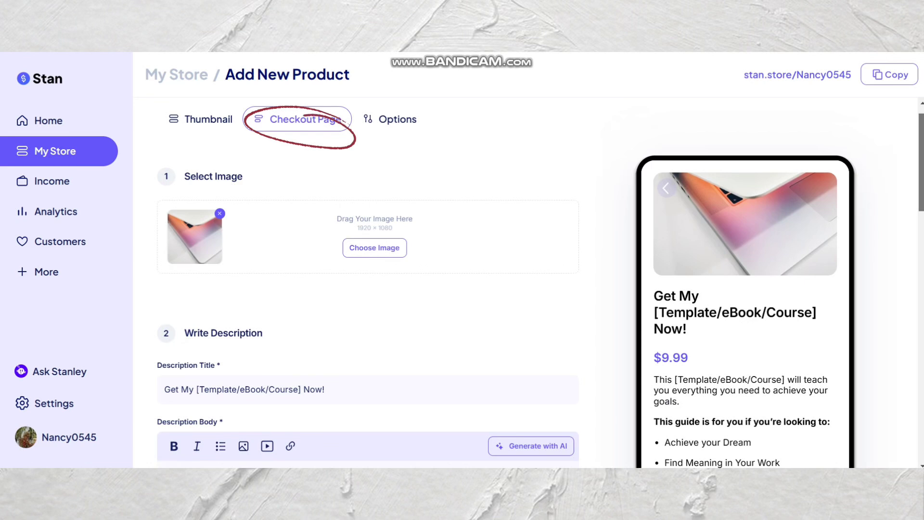
# Step: Set the call-to-action button on the digital product's checkout page to "Buy Now" and review the remaining checkout settings
pyautogui.scroll(-2, 540, 283)
pyautogui.scroll(-1, 368, 280)
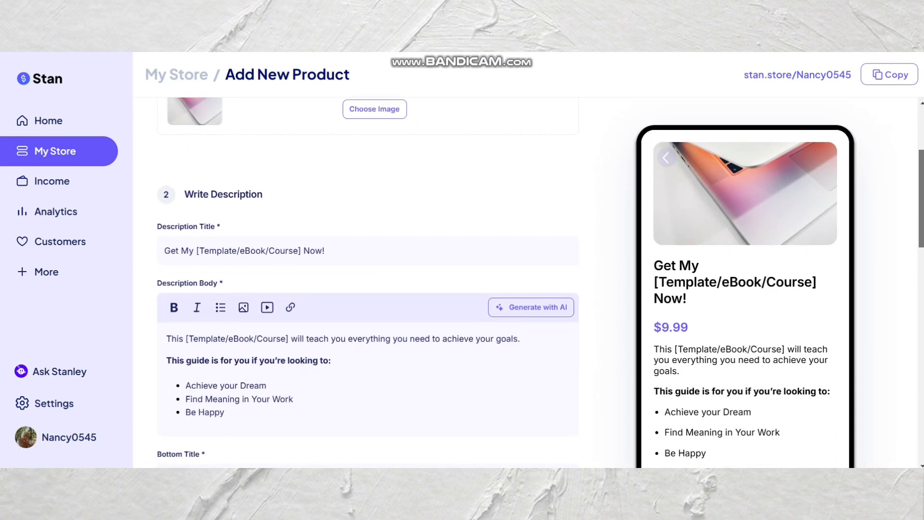
pyautogui.scroll(-4, 368, 282)
pyautogui.moveTo(920, 247); pyautogui.dragTo(920, 255)
pyautogui.press('capslock')
pyautogui.doubleClick(187, 327)
pyautogui.write('Buy Now')
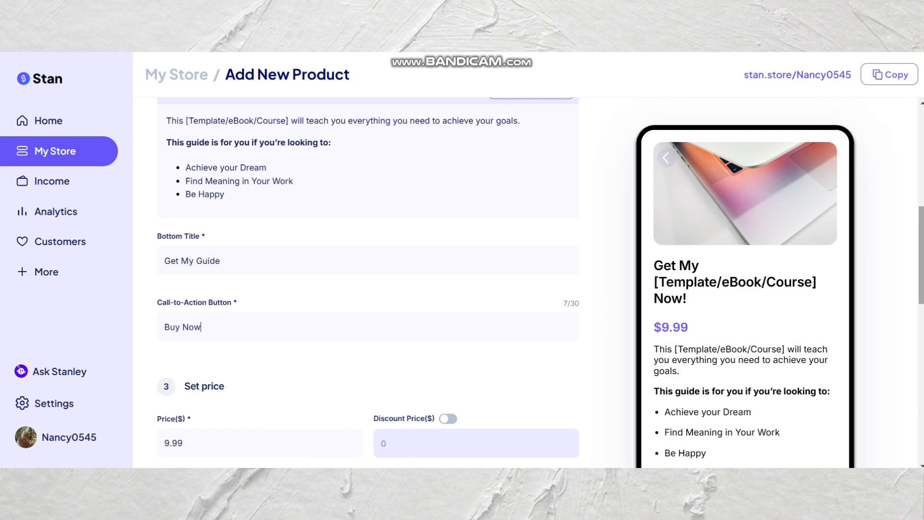
pyautogui.scroll(-3, 368, 283)
pyautogui.scroll(-1, 368, 283)
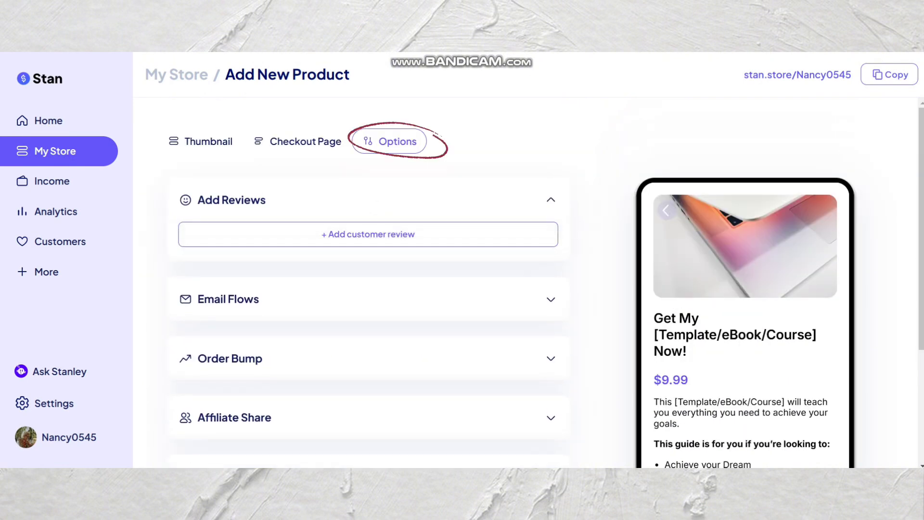
# Step: Add a customer review entry to the digital product and look through its affiliate share and remaining options
pyautogui.click(368, 233)
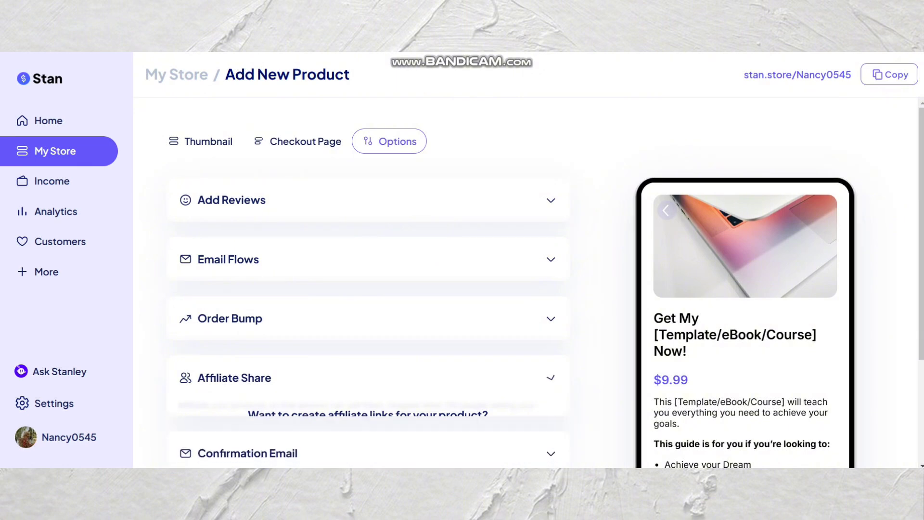
pyautogui.moveTo(920, 234); pyautogui.dragTo(921, 245)
pyautogui.scroll(-3, 529, 283)
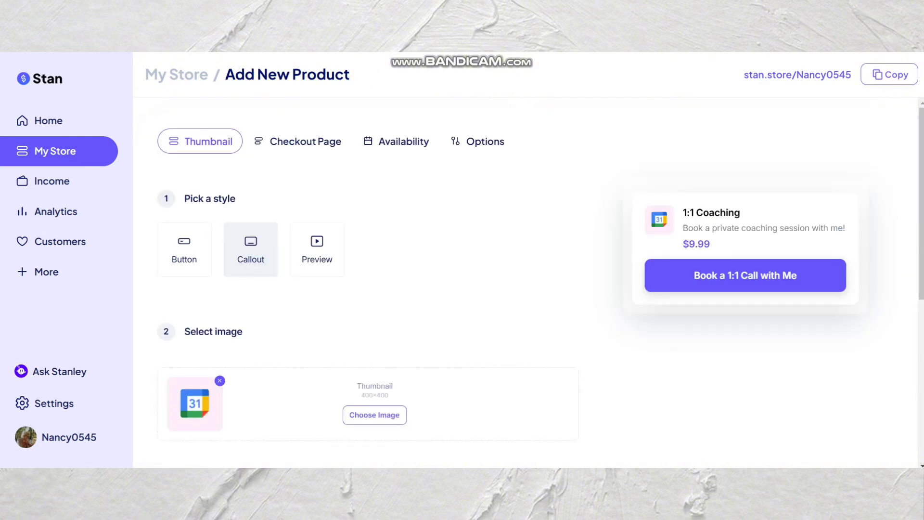
# Step: Compare the Button, Callout and Preview thumbnail styles for the 1:1 Coaching product and keep Callout
pyautogui.click(185, 249)
pyautogui.click(251, 249)
pyautogui.click(317, 249)
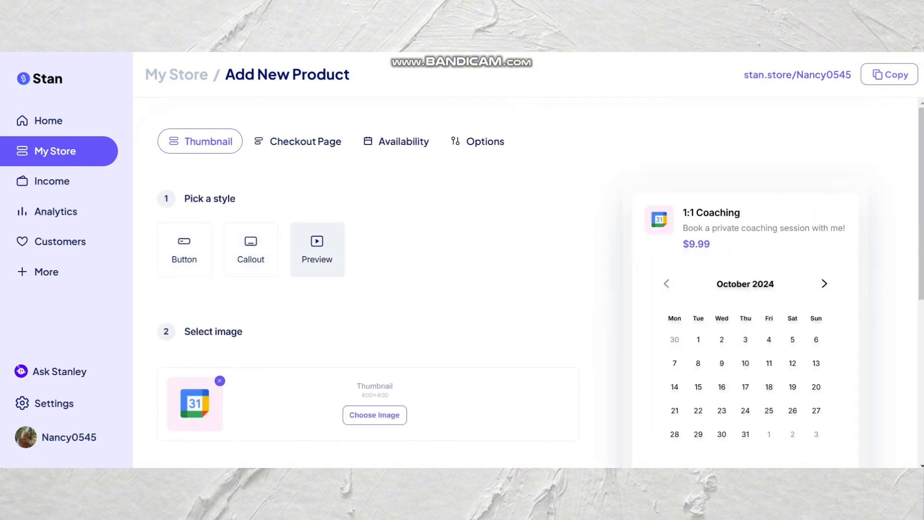
pyautogui.click(250, 250)
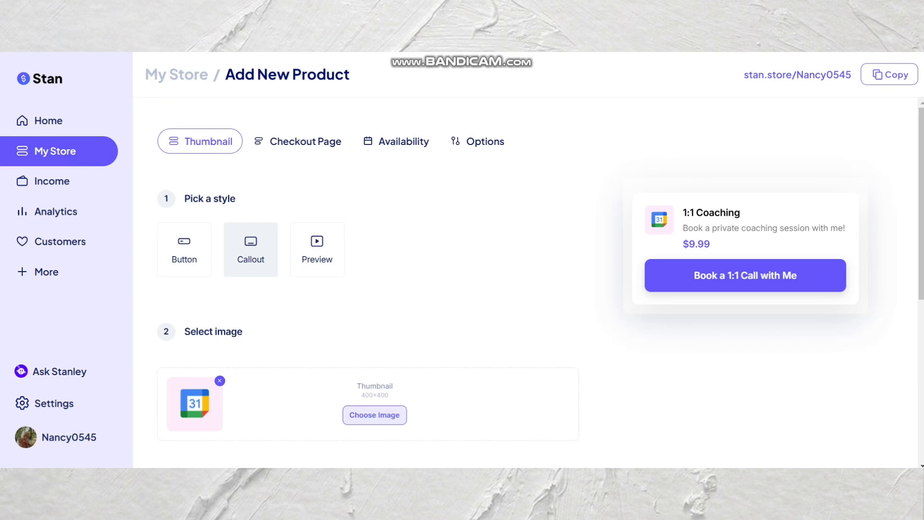
# Step: Choose the green flowering plant photo as the coaching product's thumbnail and continue to its checkout page
pyautogui.click(374, 414)
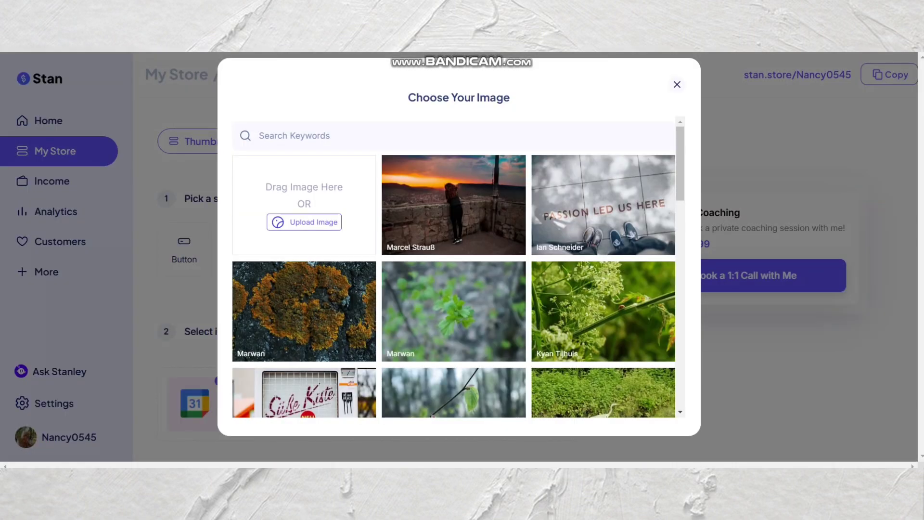
pyautogui.click(602, 311)
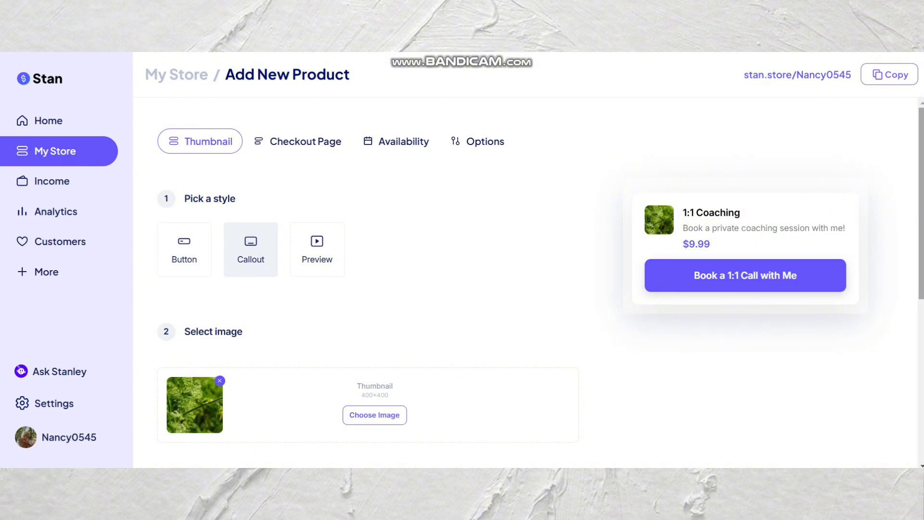
pyautogui.scroll(-5, 368, 288)
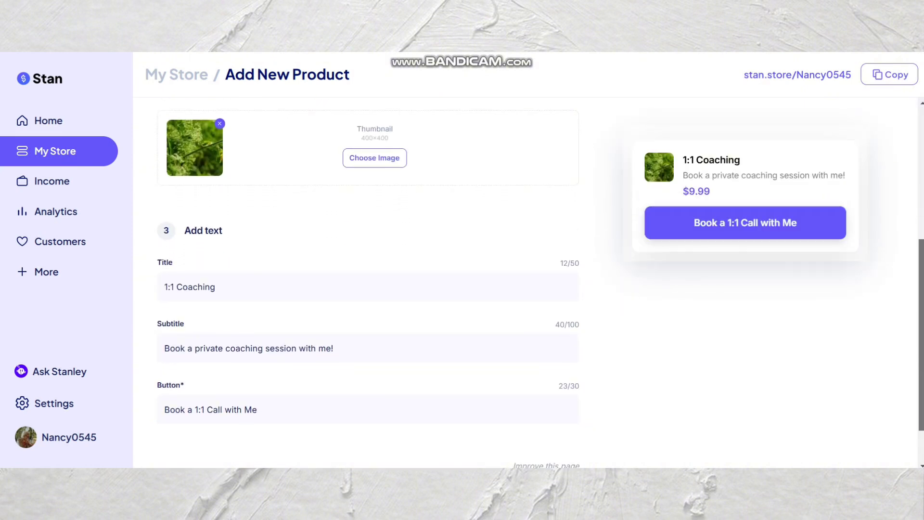
pyautogui.scroll(-1, 368, 289)
pyautogui.moveTo(921, 351); pyautogui.dragTo(921, 362)
pyautogui.click(538, 441)
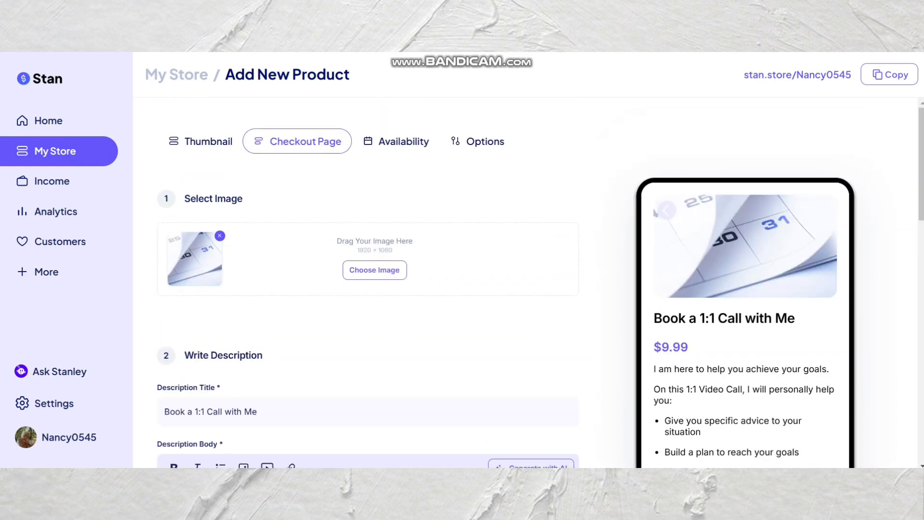
# Step: Add a text field asking "What are you short term or long term goals?" to the info the coaching checkout page collects
pyautogui.scroll(-1, 539, 287)
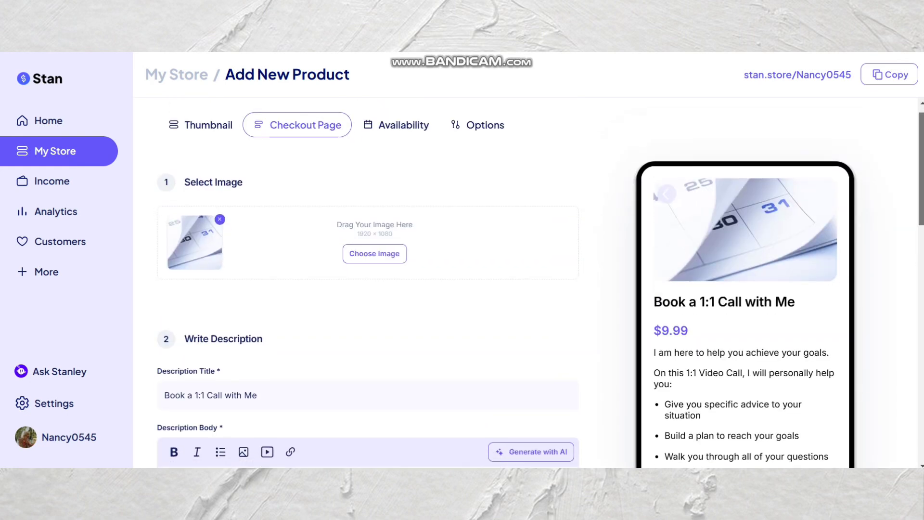
pyautogui.scroll(-5, 368, 289)
pyautogui.scroll(-5, 367, 289)
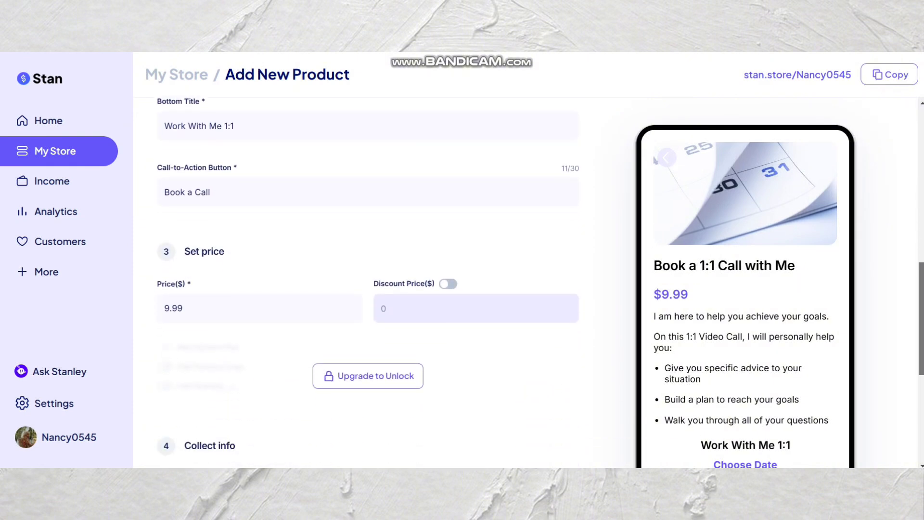
pyautogui.scroll(-1, 367, 288)
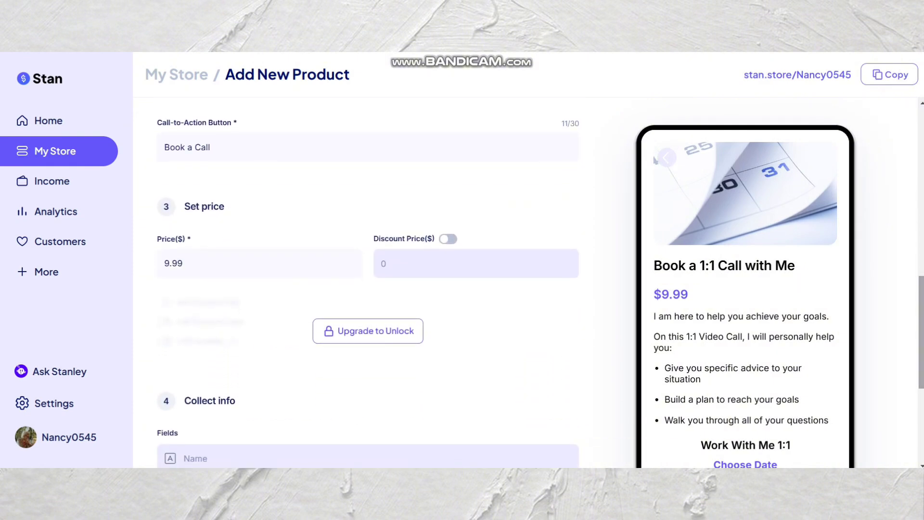
pyautogui.scroll(-5, 368, 289)
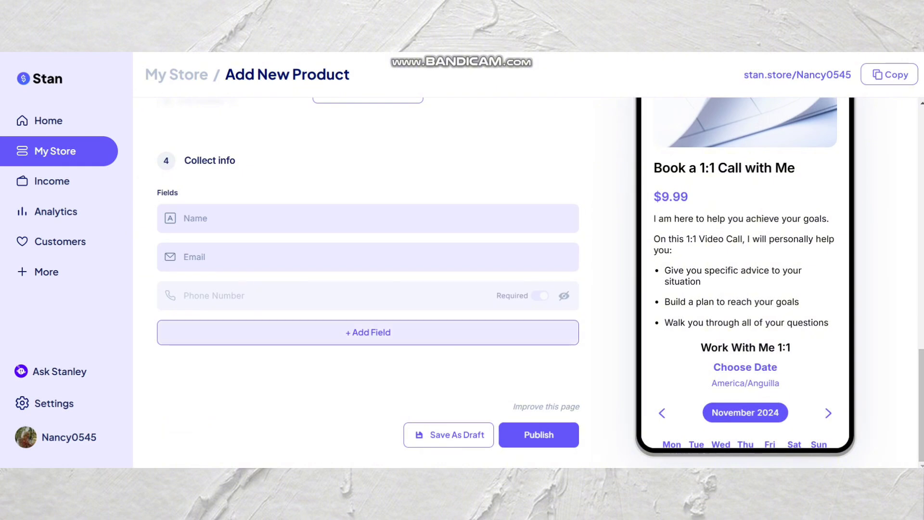
pyautogui.click(368, 332)
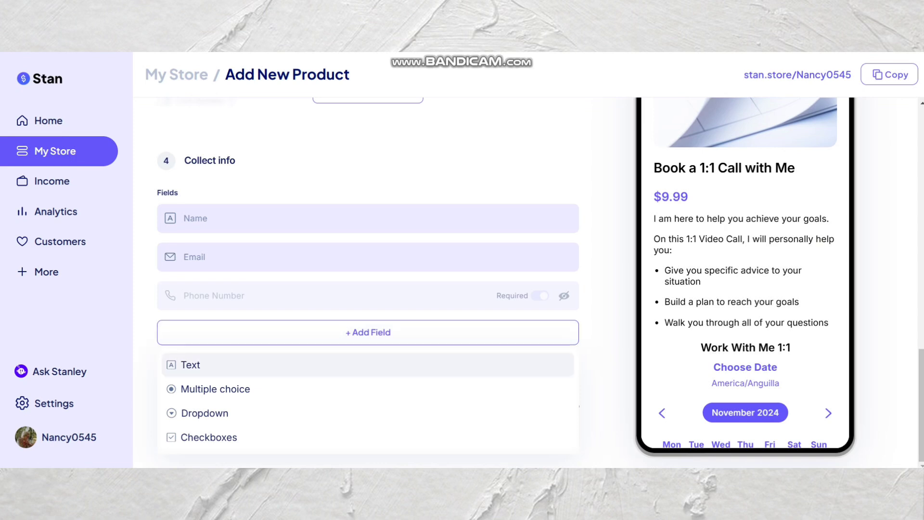
pyautogui.click(367, 365)
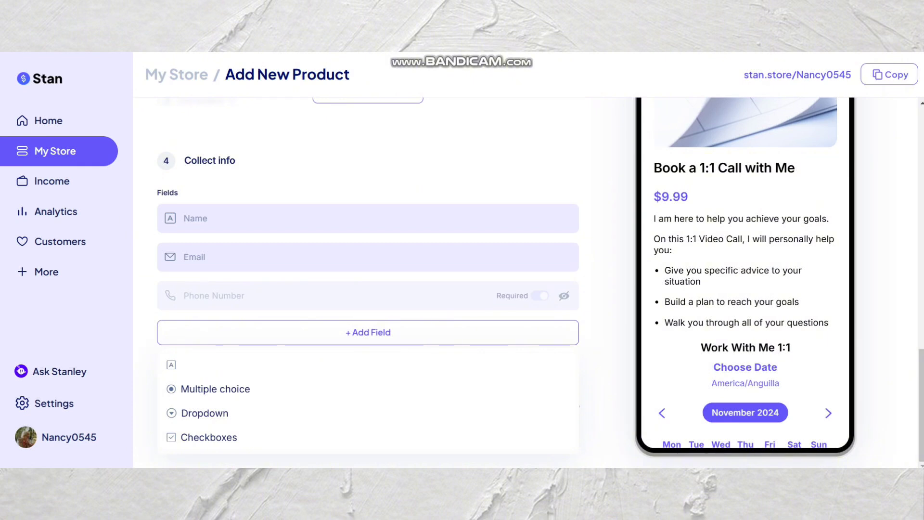
pyautogui.write('What are you short term or long ')
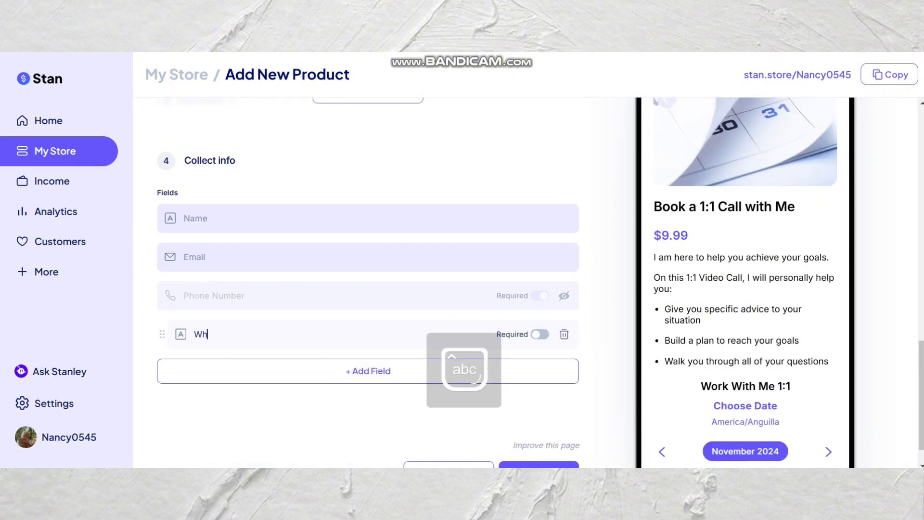
pyautogui.write('term goals?')
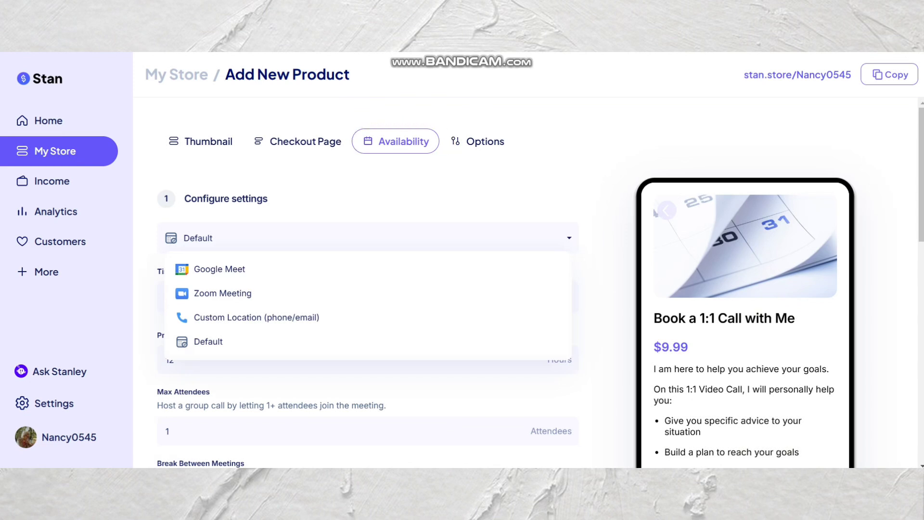
# Step: Look over the coaching call's meeting location and duration choices and set its time zone to Dubai (UTC +4)
pyautogui.press('Escape')
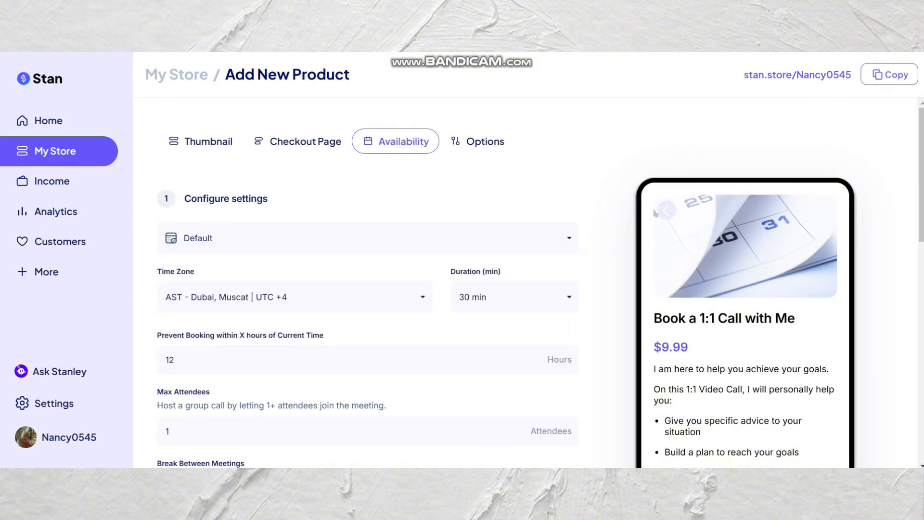
pyautogui.click(288, 297)
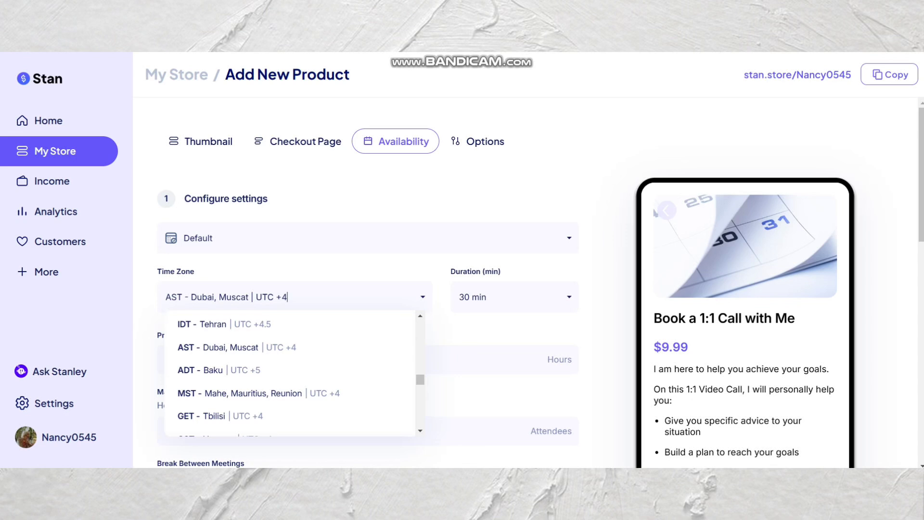
pyautogui.click(514, 297)
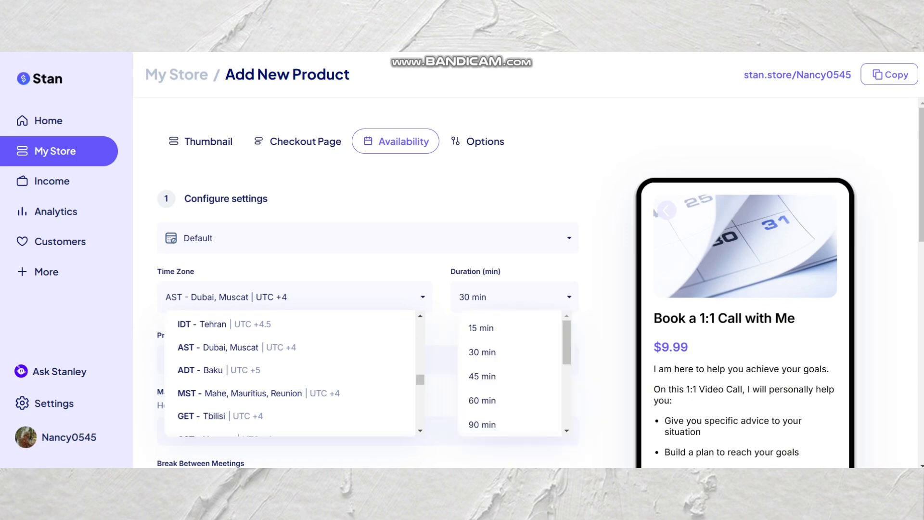
pyautogui.press('Escape')
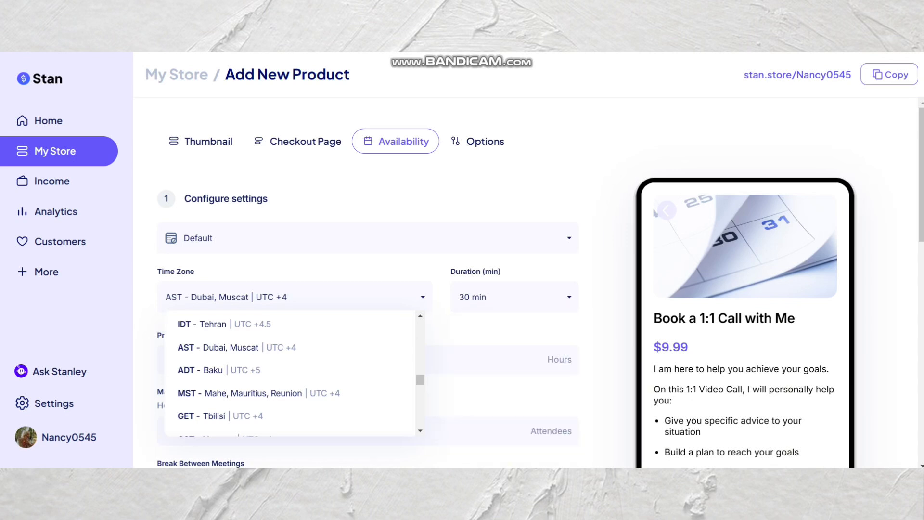
pyautogui.scroll(-3, 540, 282)
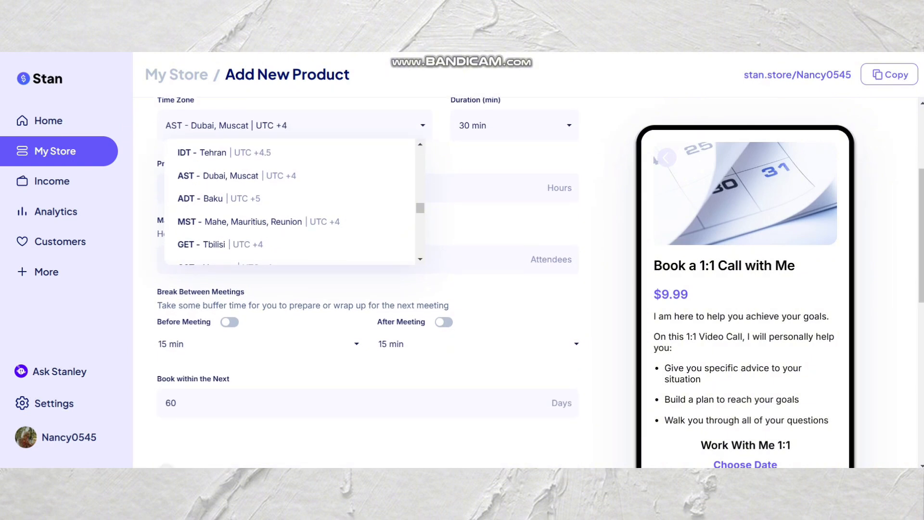
pyautogui.click(290, 176)
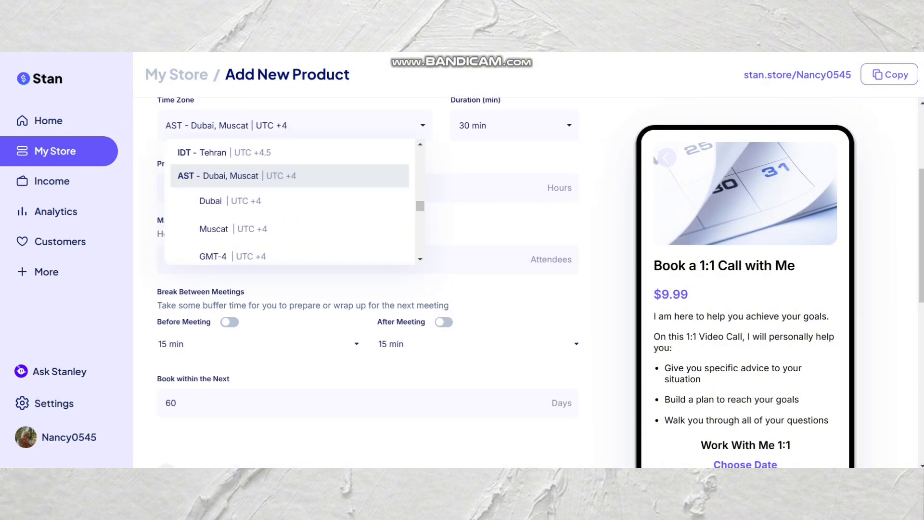
pyautogui.click(289, 201)
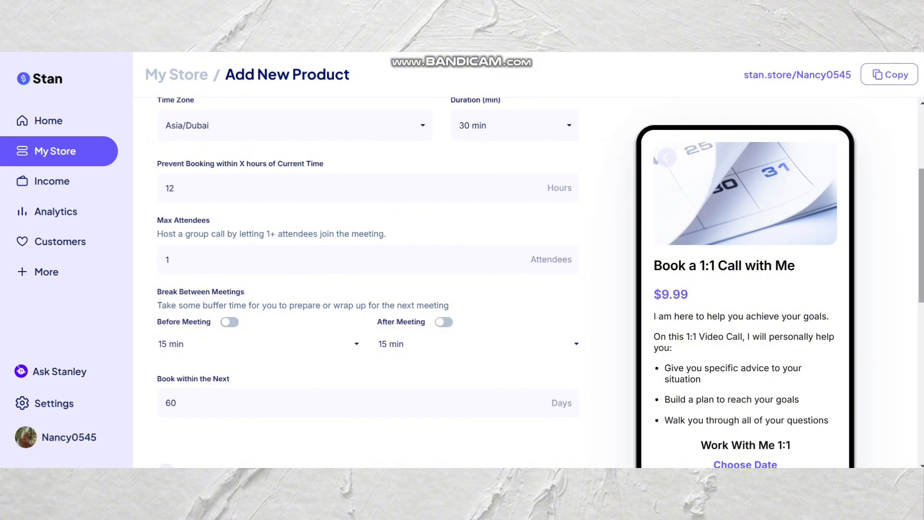
# Step: Remove Friday, Monday and Tuesday from the coaching call's weekly available times
pyautogui.scroll(-3, 540, 288)
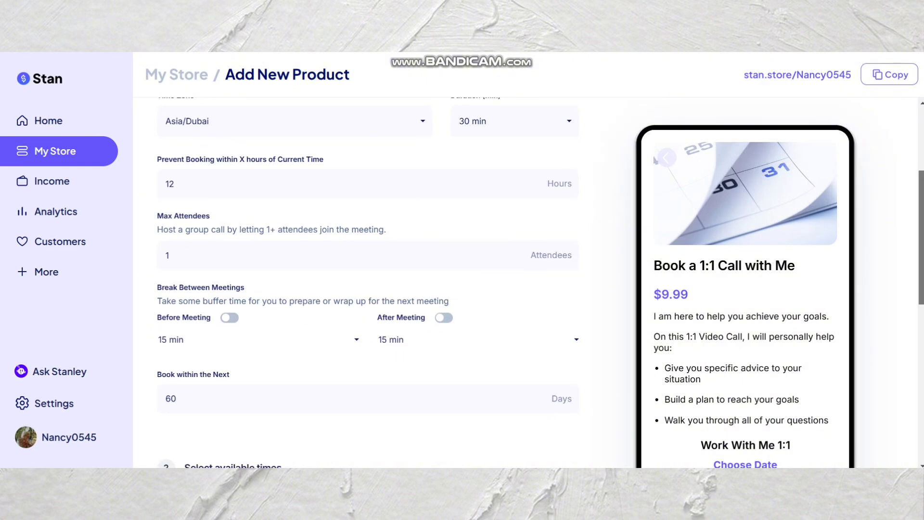
pyautogui.scroll(-3, 540, 288)
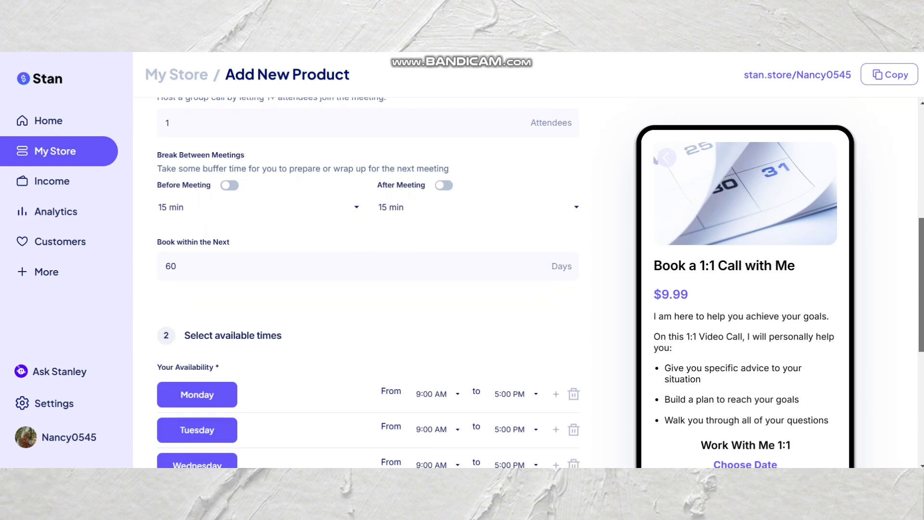
pyautogui.moveTo(920, 299); pyautogui.dragTo(921, 302)
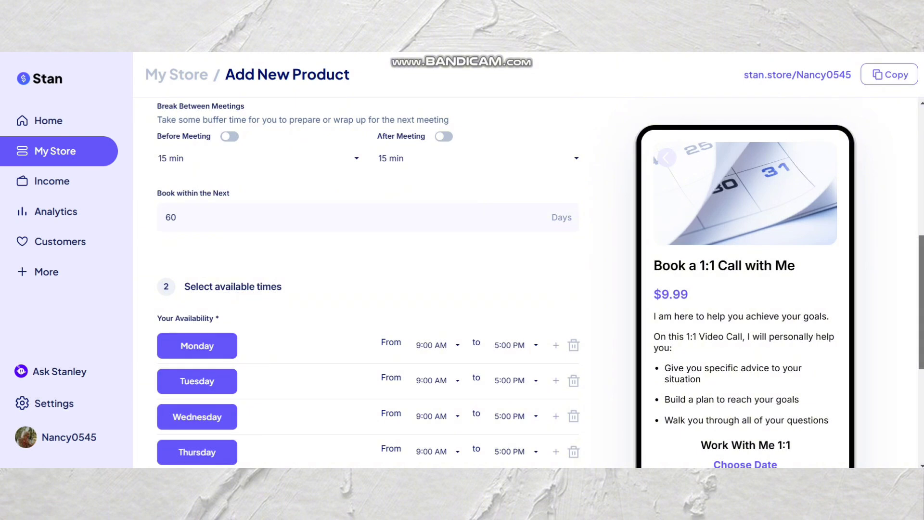
pyautogui.scroll(-5, 368, 284)
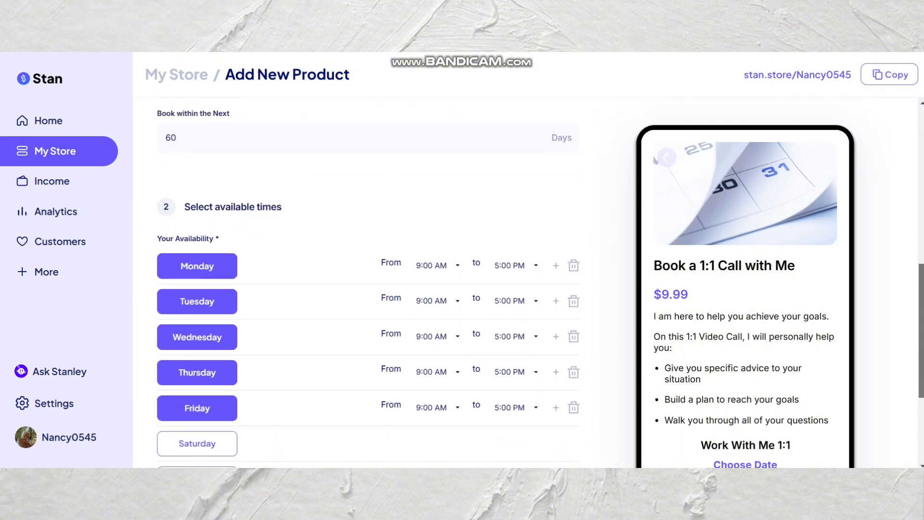
pyautogui.scroll(-1, 196, 346)
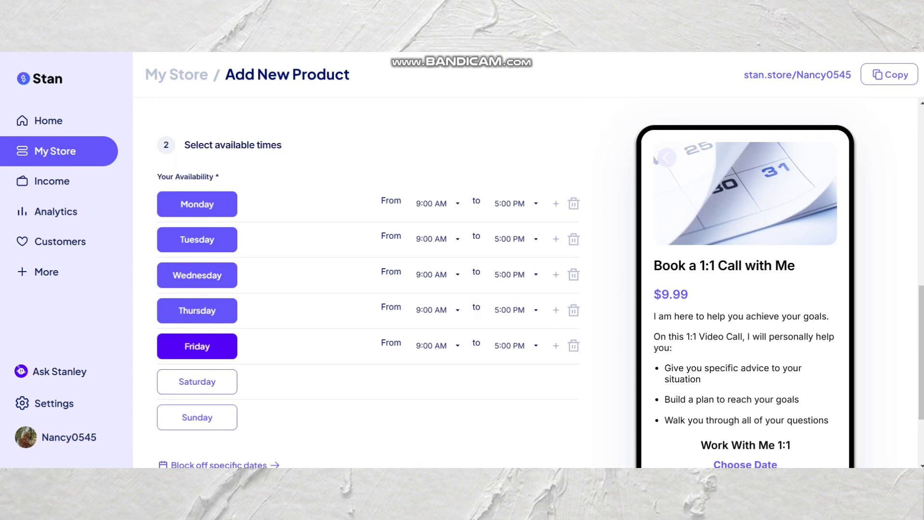
pyautogui.click(197, 346)
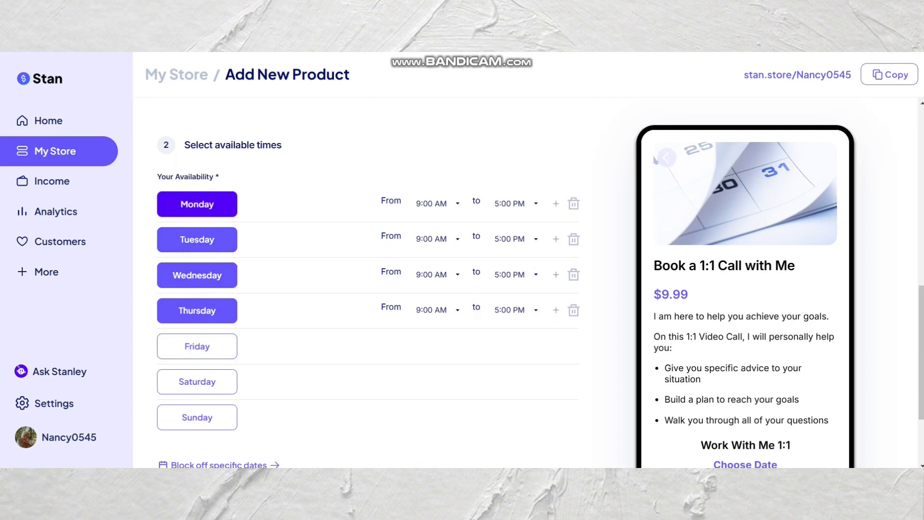
pyautogui.click(197, 204)
pyautogui.click(197, 240)
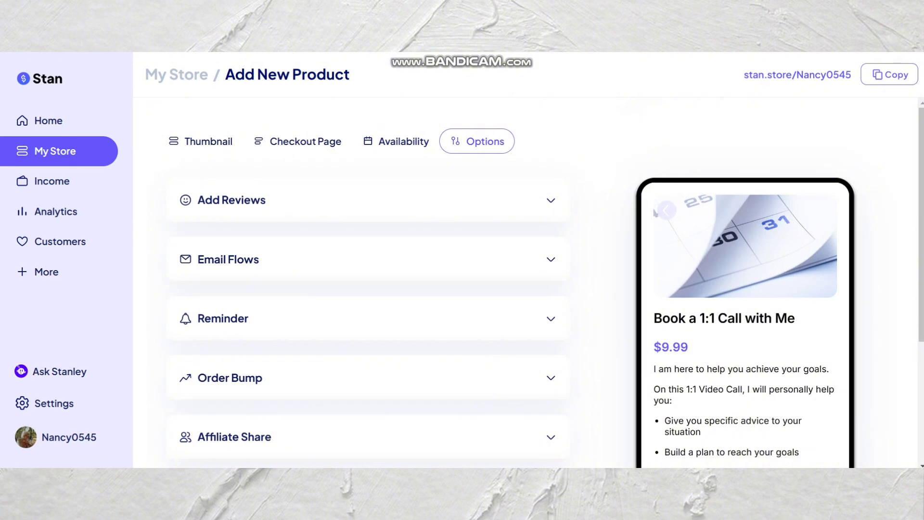
# Step: Add a blank customer review entry to the coaching product and look over its other options
pyautogui.click(366, 200)
pyautogui.click(368, 234)
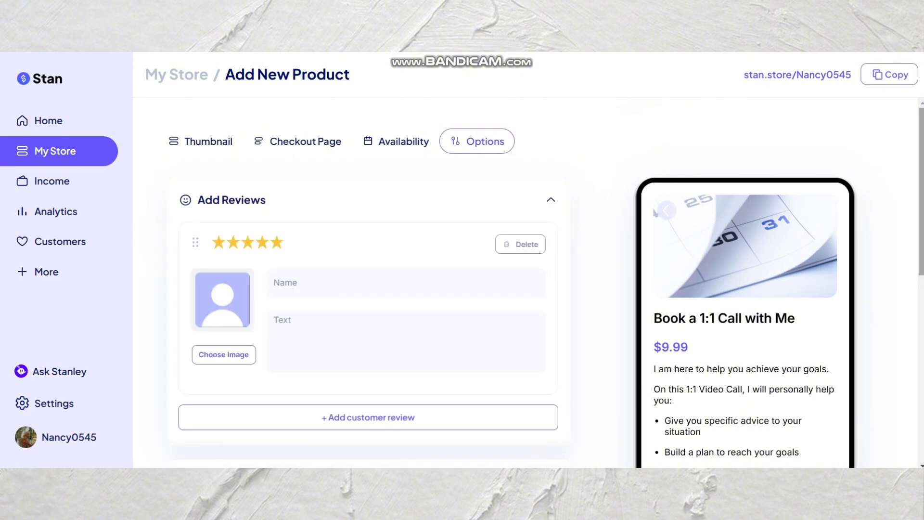
pyautogui.scroll(-3, 368, 284)
pyautogui.scroll(-4, 368, 284)
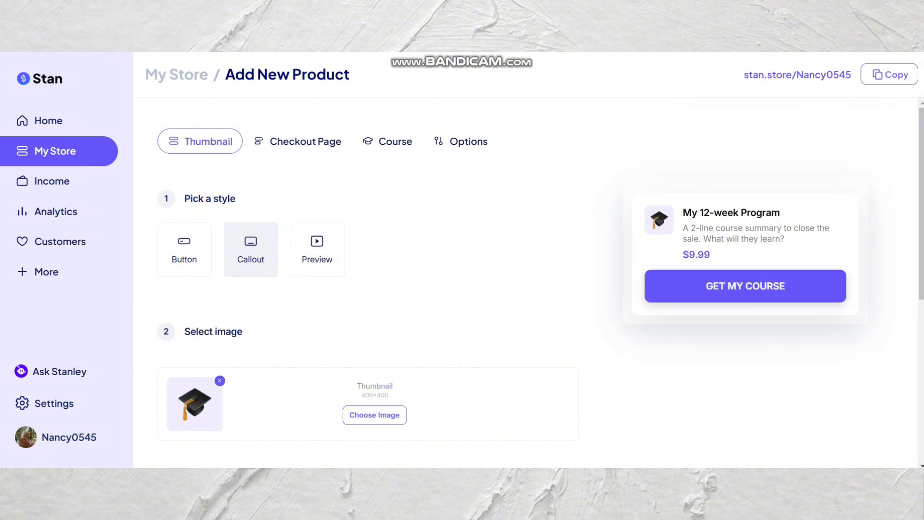
# Step: Replace the course's graduation-cap thumbnail with the green plant photo and look over the thumbnail text
pyautogui.scroll(-1, 530, 284)
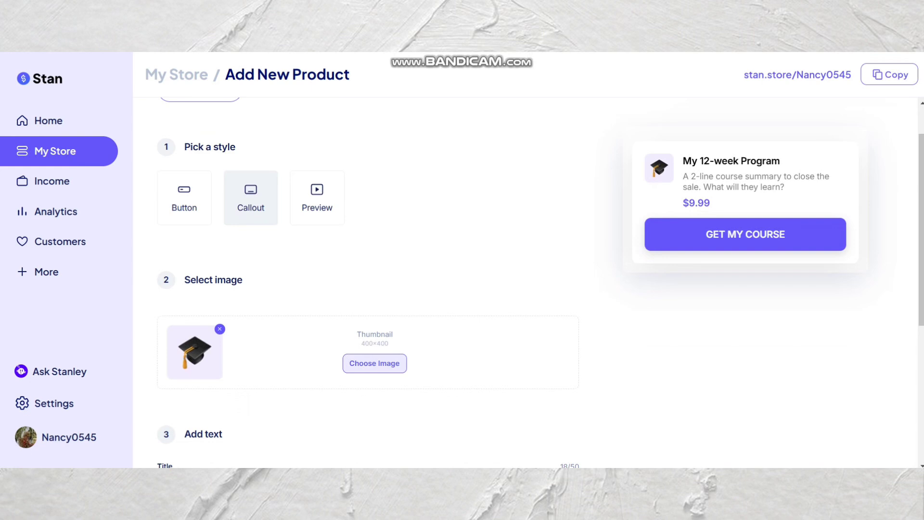
pyautogui.scroll(-1, 366, 284)
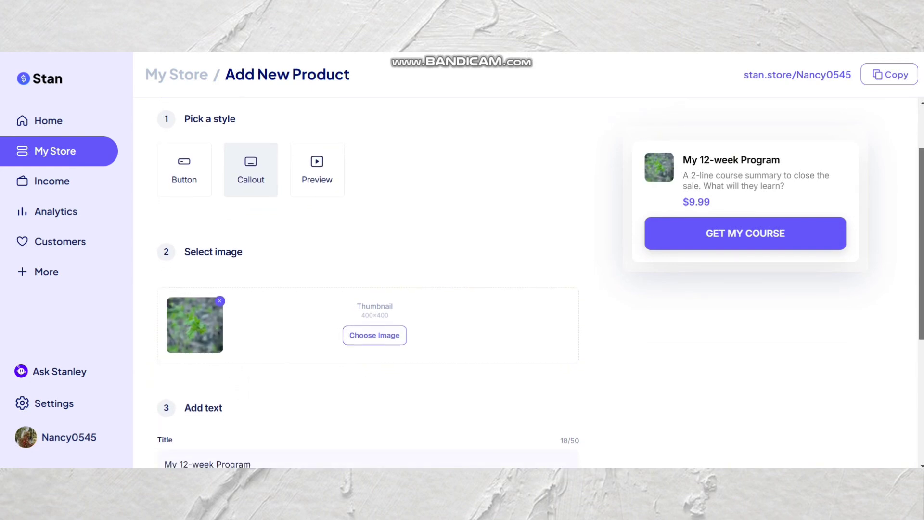
pyautogui.scroll(-3, 366, 284)
pyautogui.scroll(-2, 529, 282)
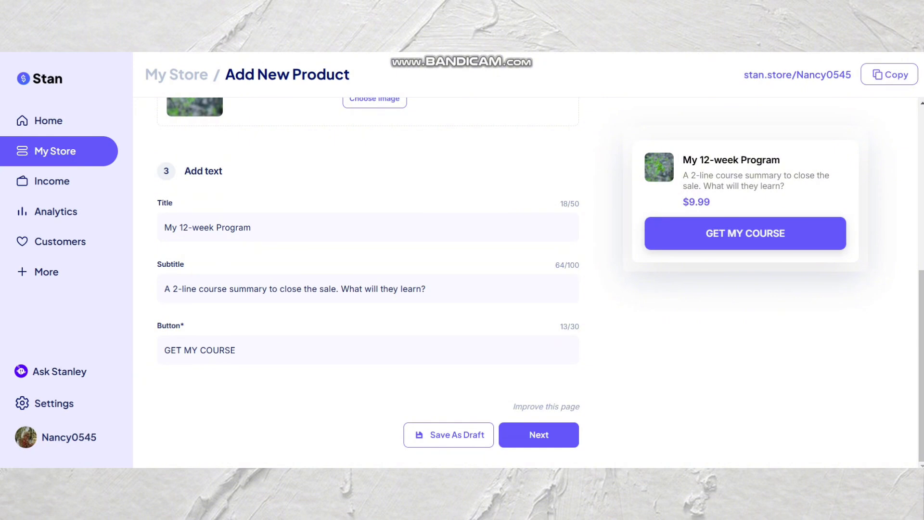
# Step: Continue to the course's checkout page and look over its image, description and call-to-action settings
pyautogui.click(539, 435)
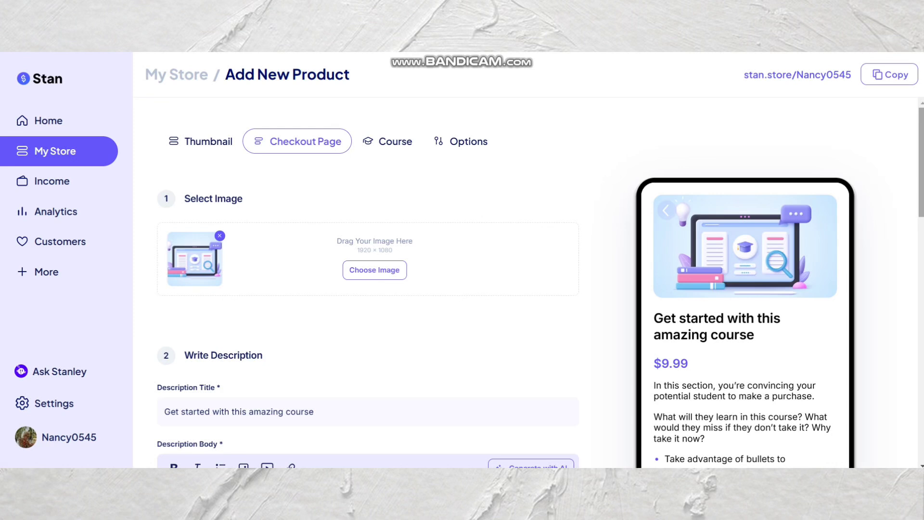
pyautogui.scroll(-5, 368, 283)
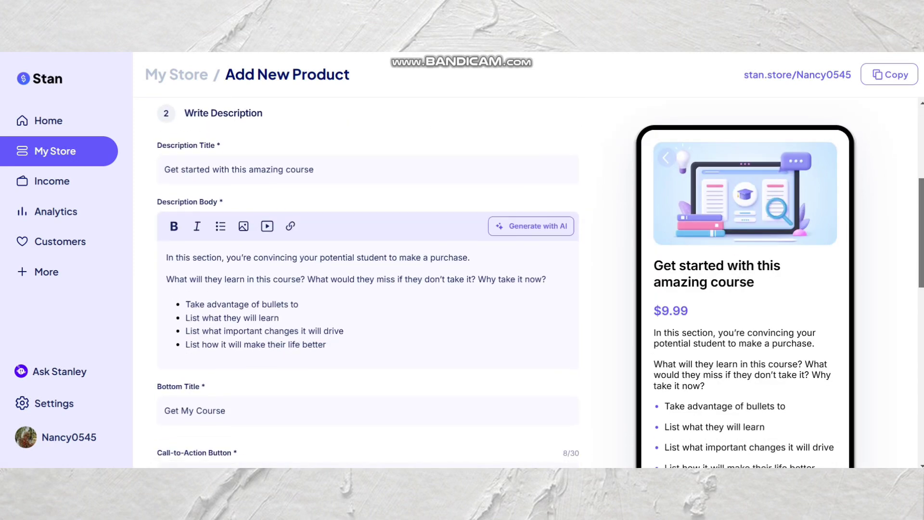
pyautogui.scroll(-5, 368, 283)
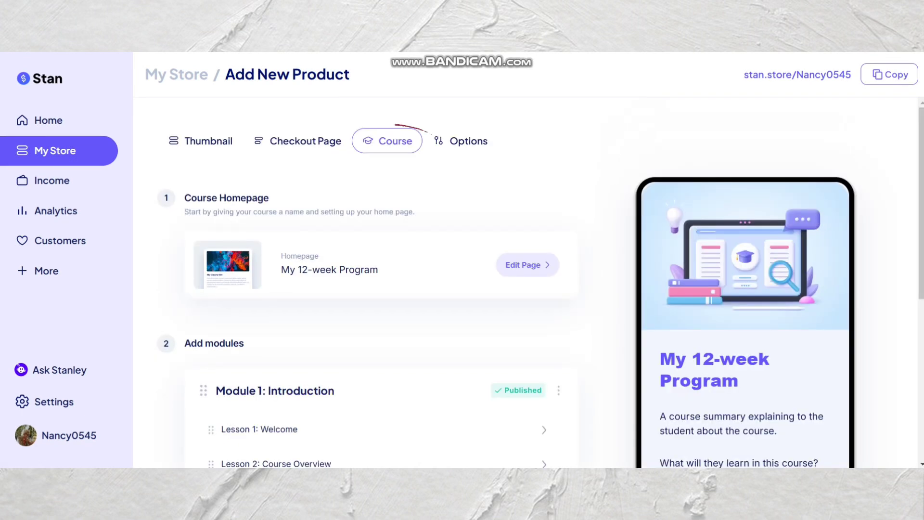
# Step: Look over the course homepage and module list, and view Lesson 1: Welcome in the Introduction module
pyautogui.scroll(-2, 529, 288)
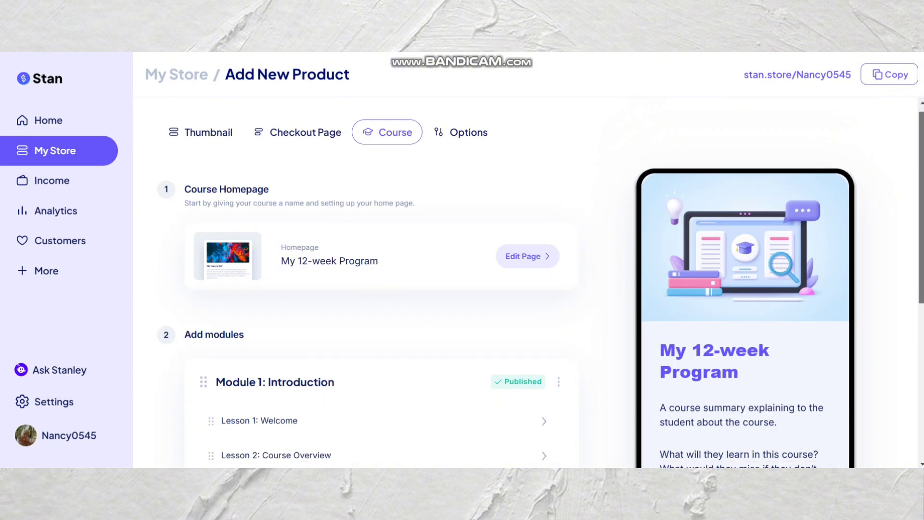
pyautogui.scroll(-2, 380, 289)
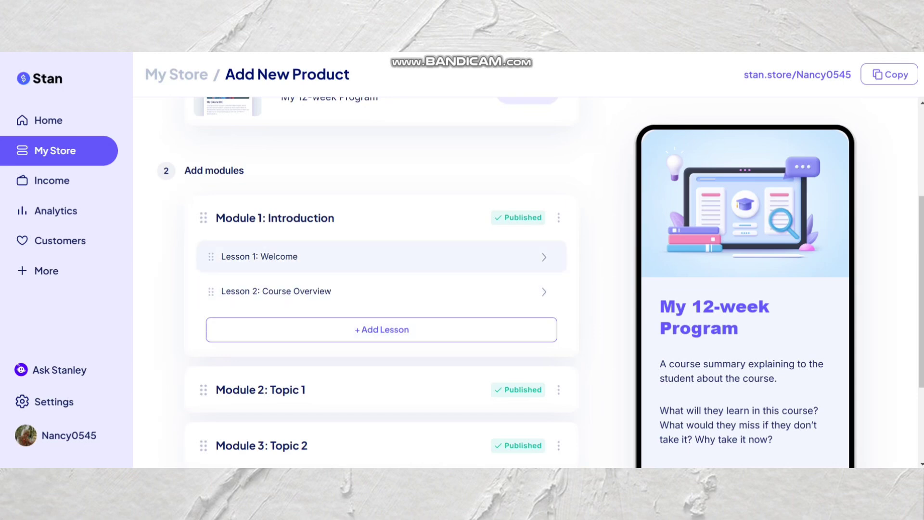
pyautogui.click(380, 256)
pyautogui.click(165, 136)
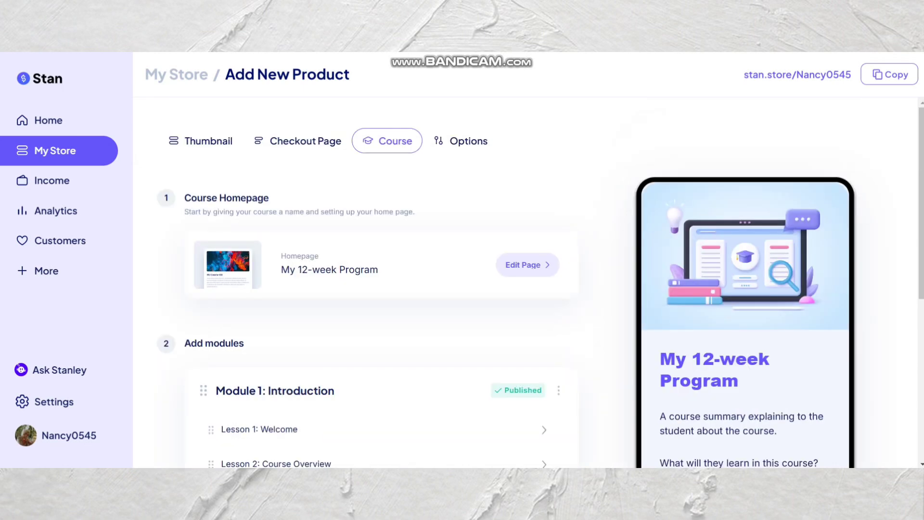
# Step: Add another module after Module 3: Topic 2 and a third lesson to Module 1: Introduction
pyautogui.scroll(-5, 529, 284)
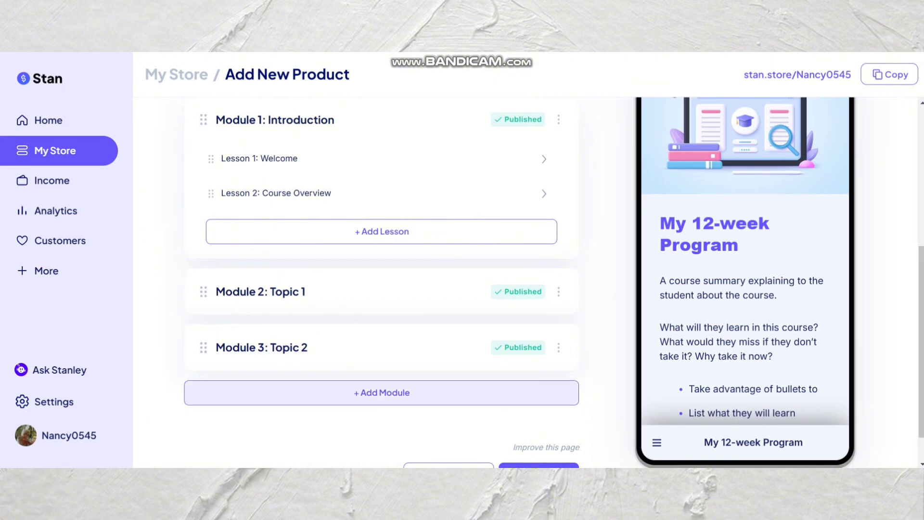
pyautogui.click(381, 392)
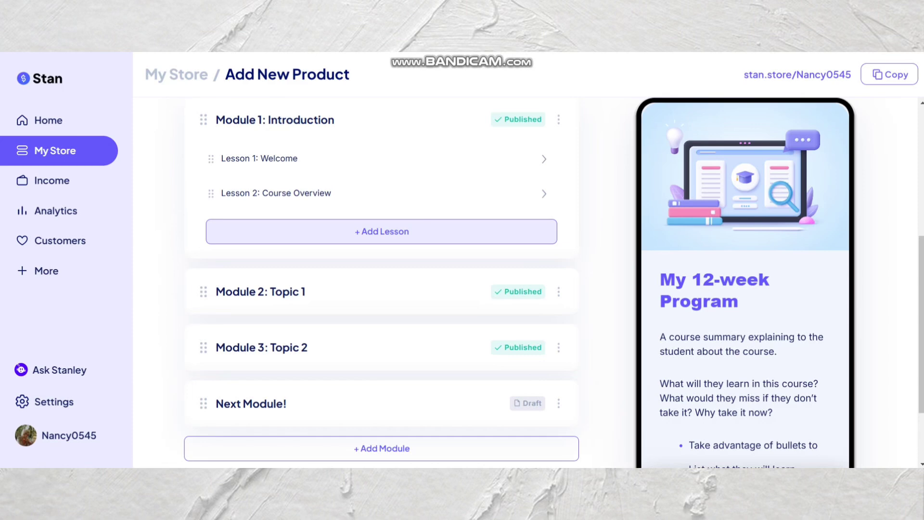
pyautogui.click(381, 232)
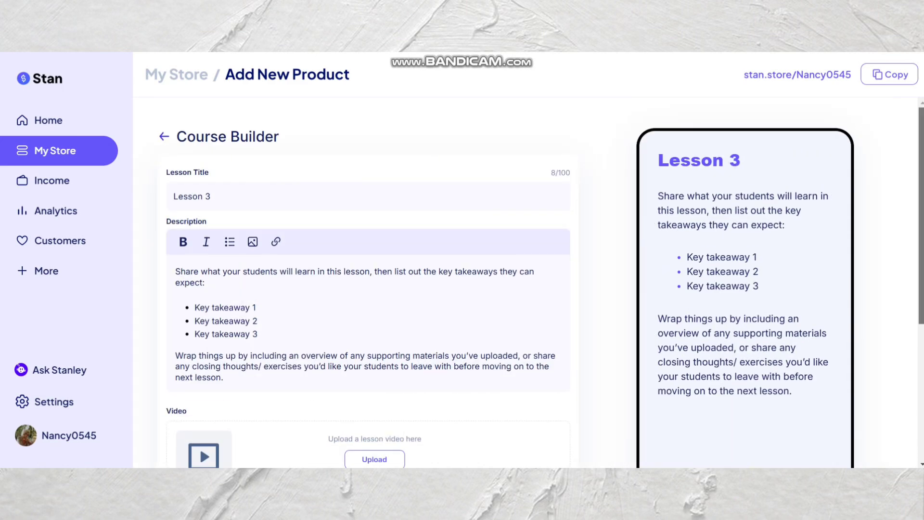
pyautogui.scroll(-3, 365, 289)
pyautogui.scroll(-3, 366, 289)
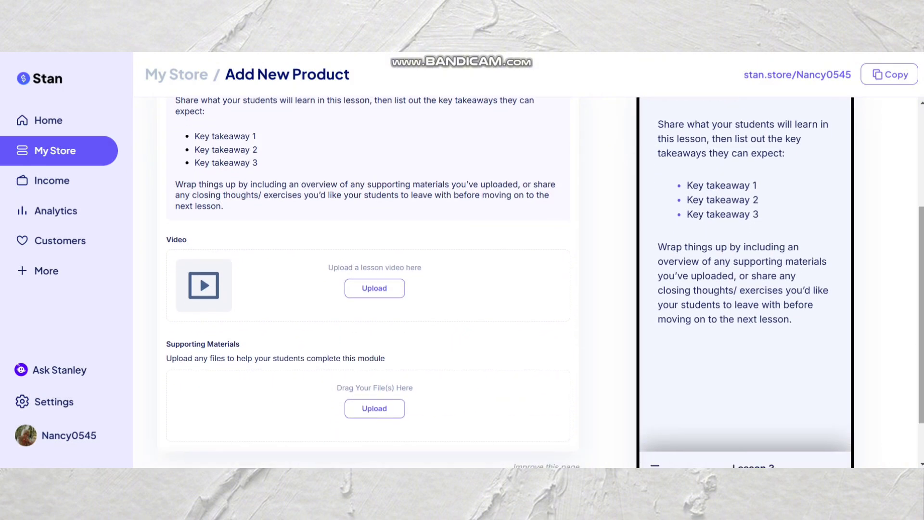
pyautogui.scroll(-2, 365, 289)
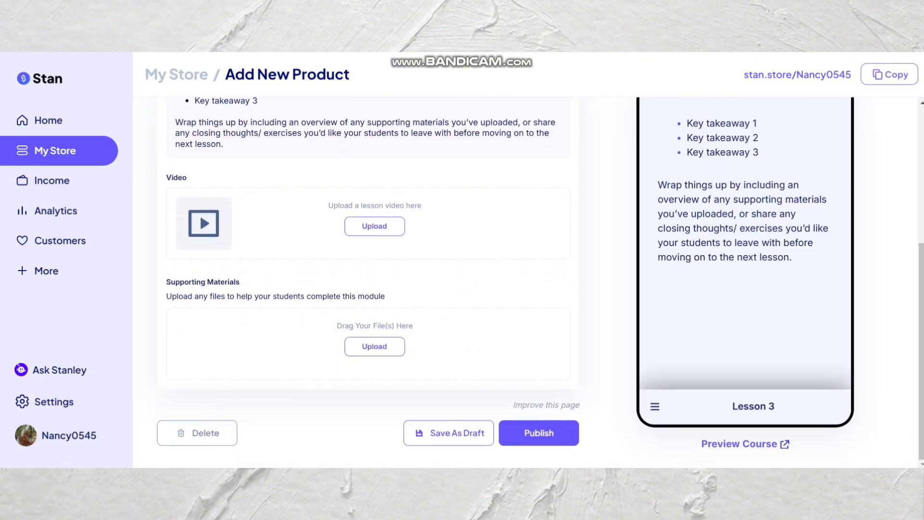